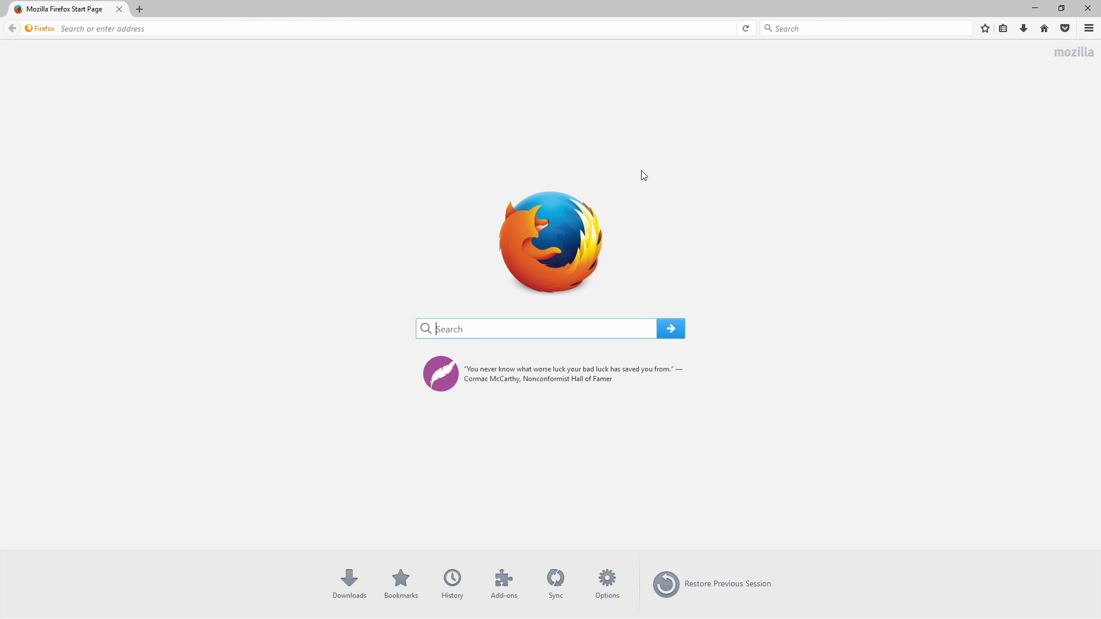
Search the web for "ninite" and open the ninite.com result.
left_click(398, 26)
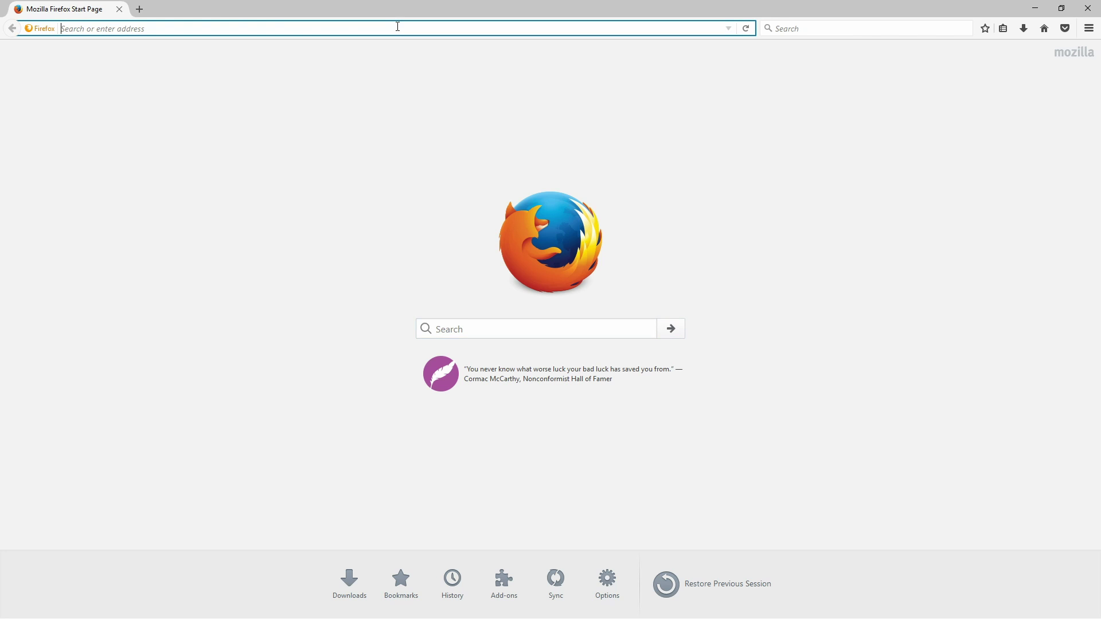
left_click(396, 78)
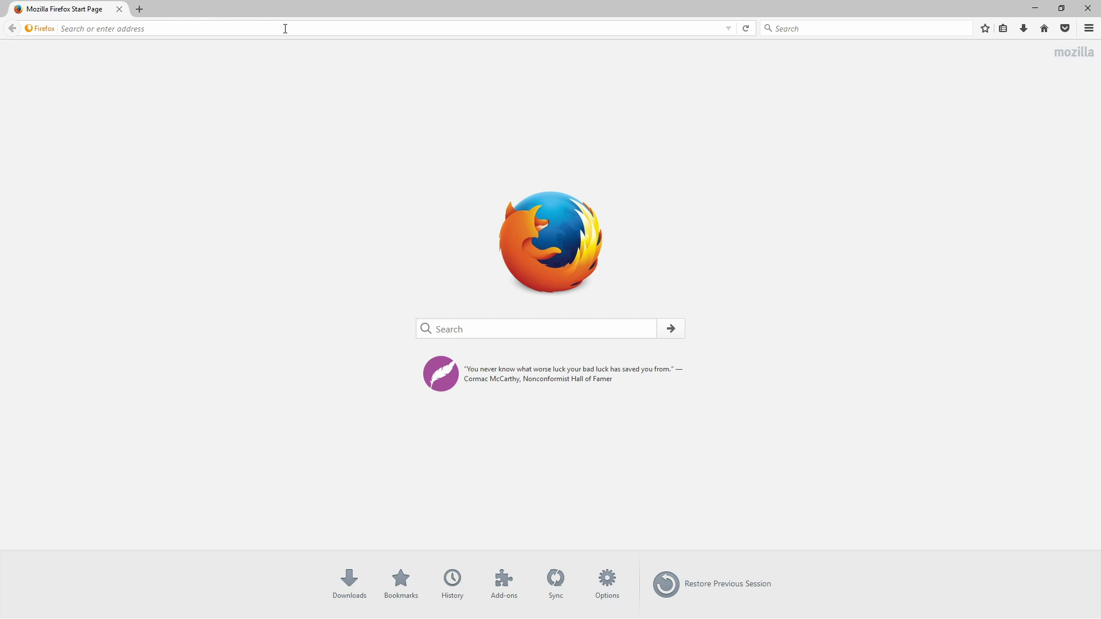
type("nite")
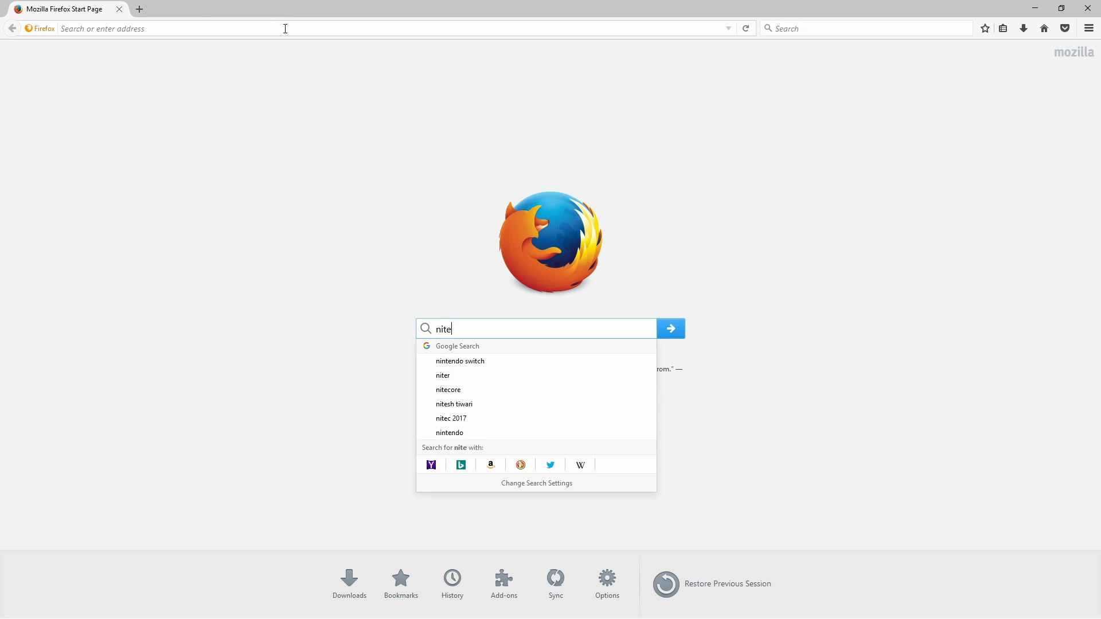
key("BackSpace")
key("BackSpace")
key("BackSpace")
key("BackSpace")
type("ninite")
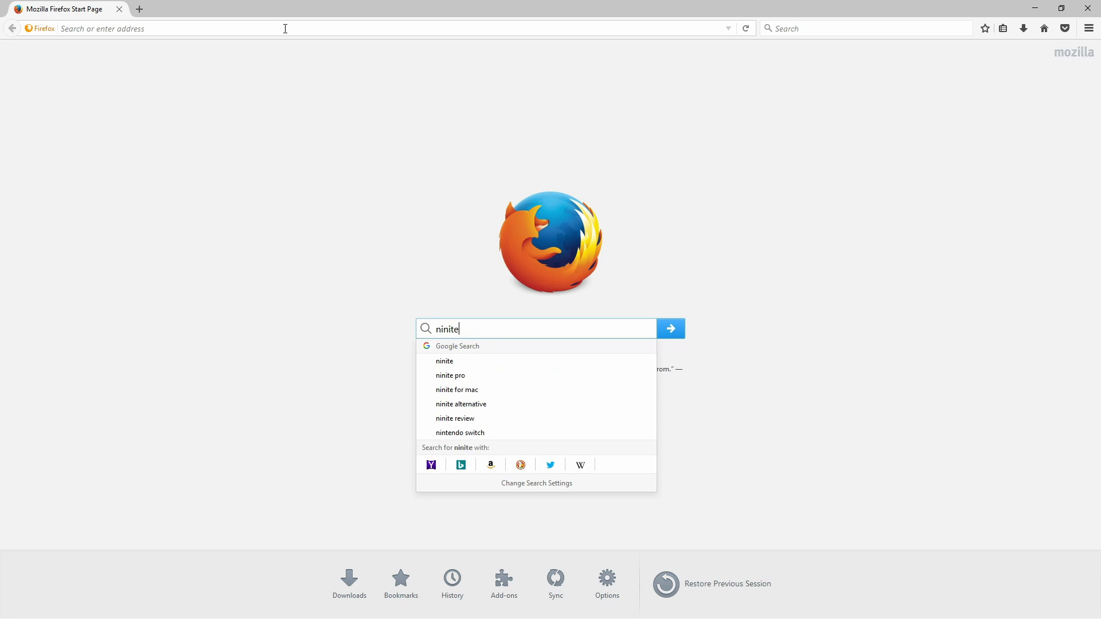
key("Return")
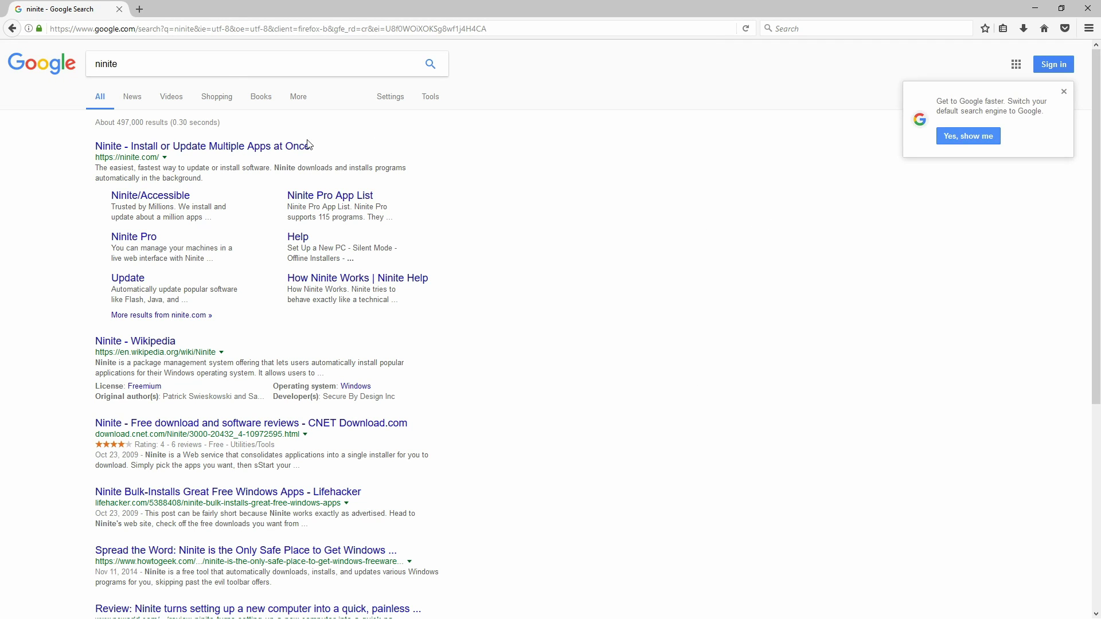
left_click(255, 146)
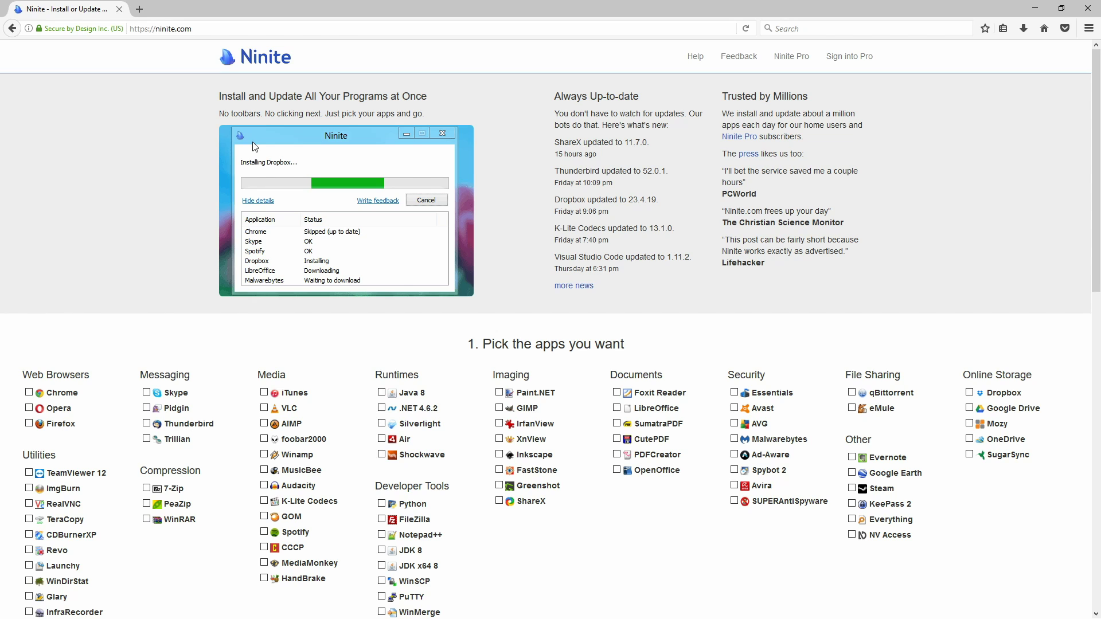
Select Chrome and Firefox under Web Browsers in Ninite's app list.
scroll(36, 173, "down", 3)
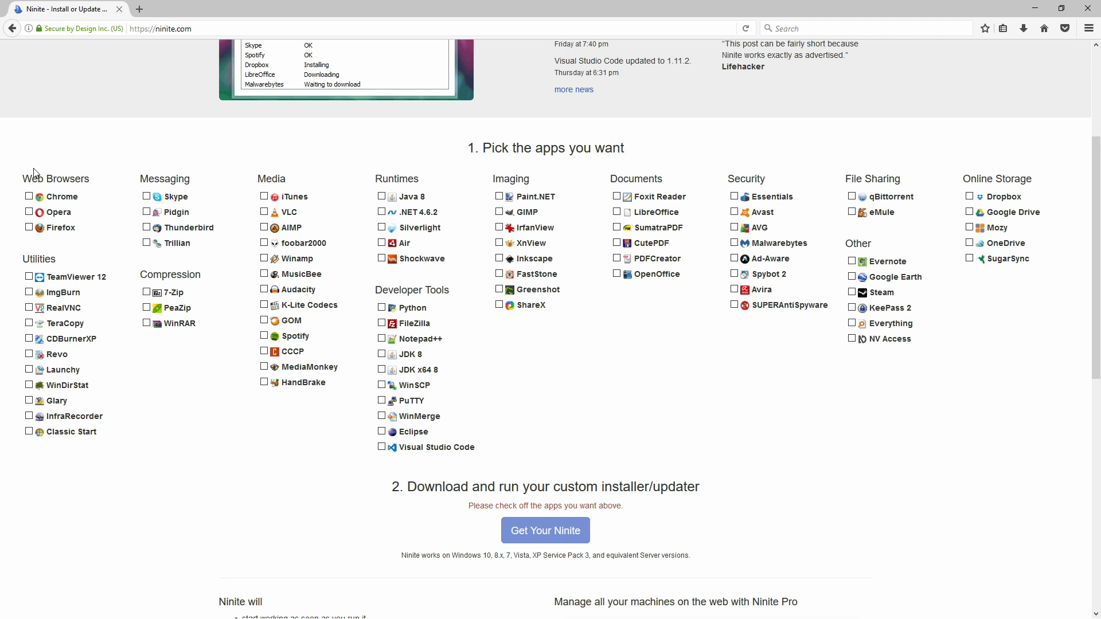
left_click(28, 196)
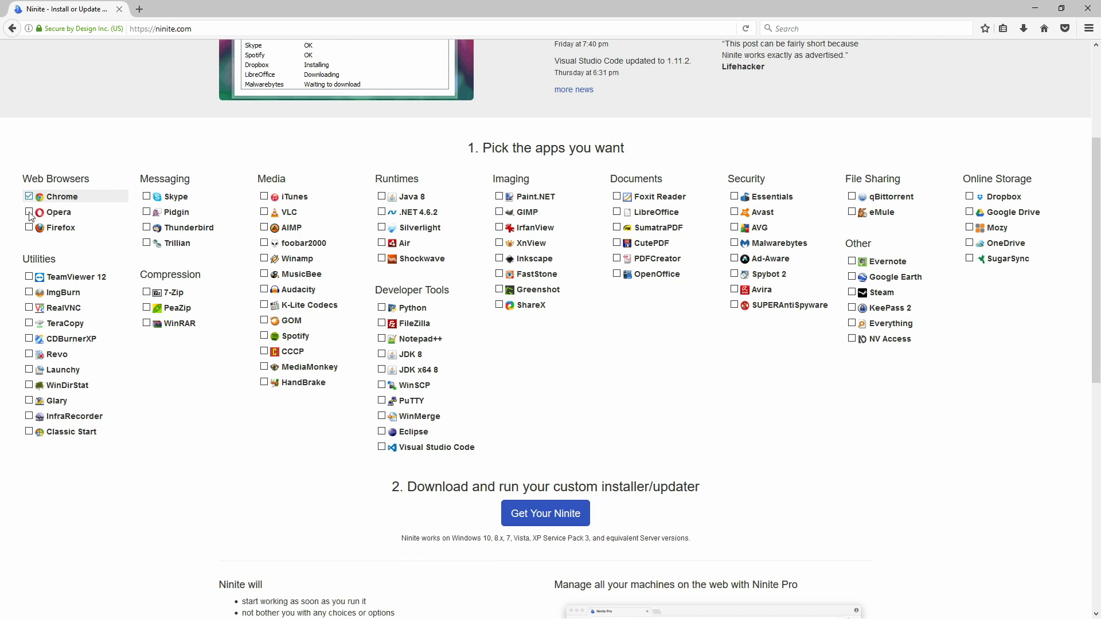
left_click(28, 228)
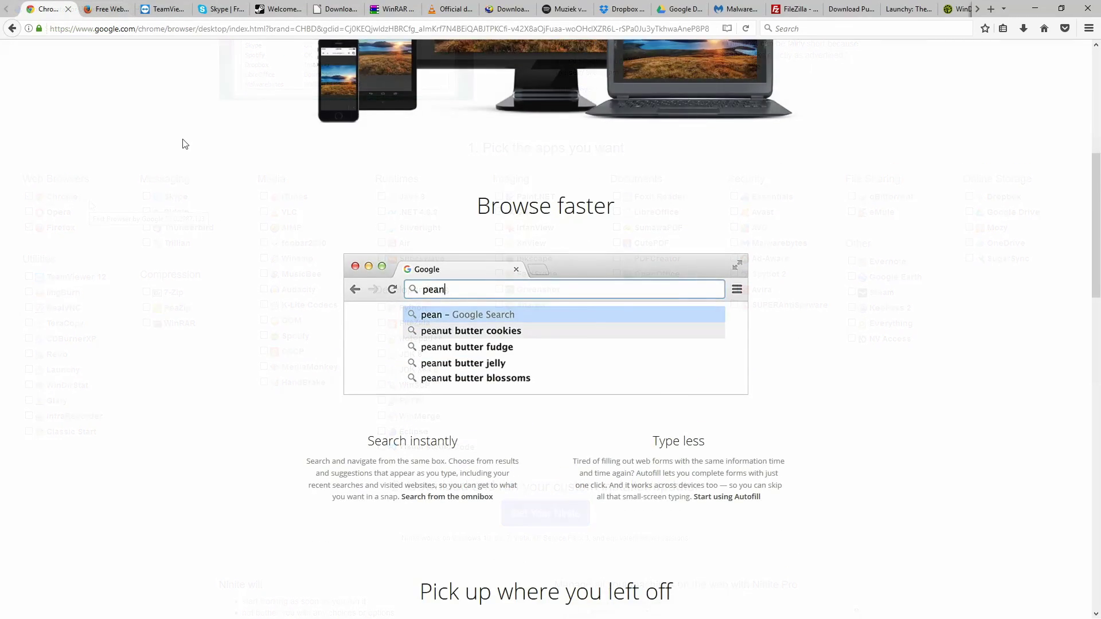
Look through the Chrome product page and the Firefox product page.
scroll(185, 143, "down", 9)
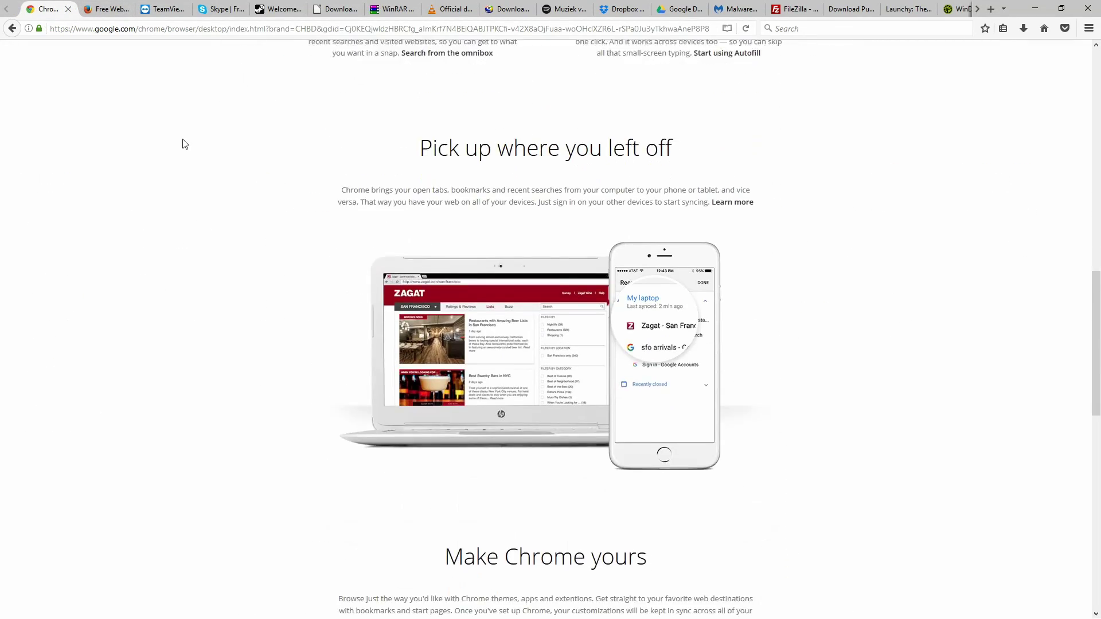
scroll(185, 144, "down", 10)
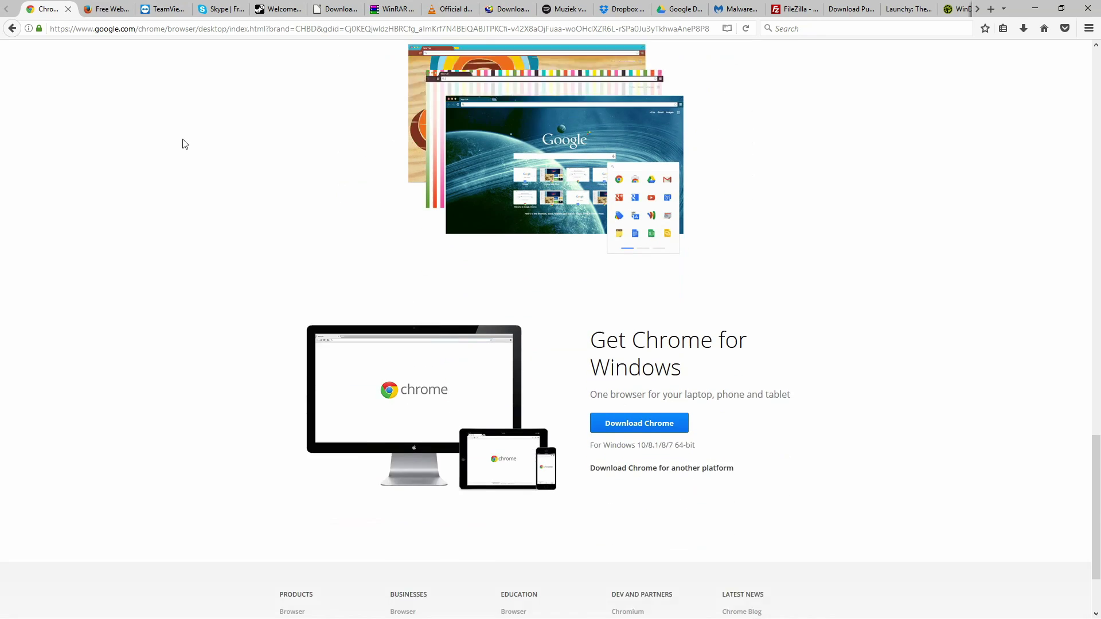
left_click(95, 8)
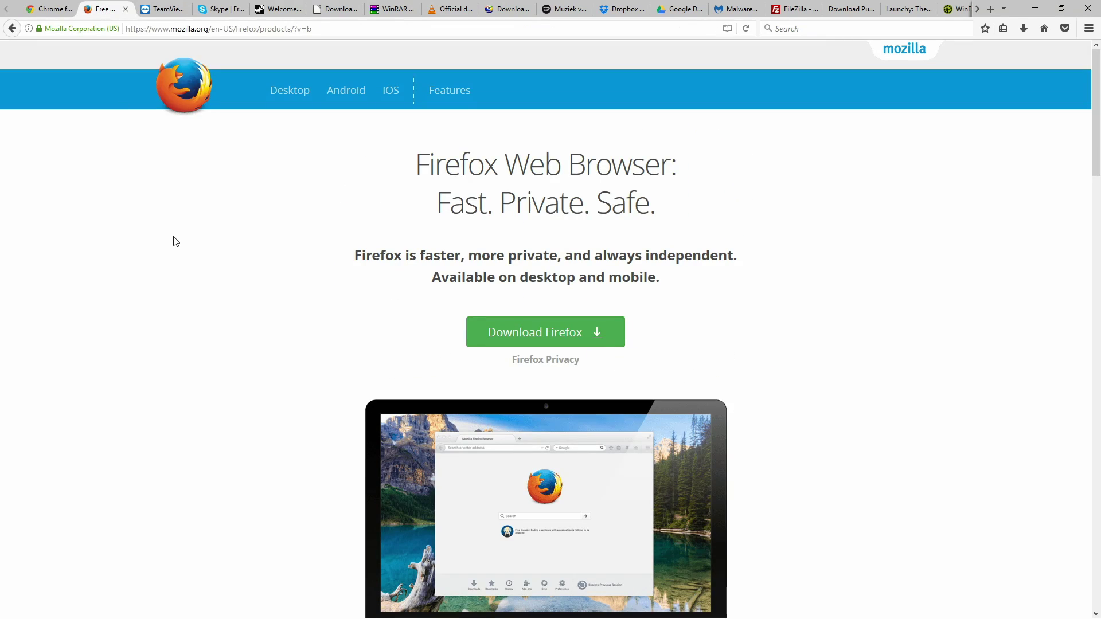
scroll(176, 241, "down", 1)
scroll(176, 241, "down", 12)
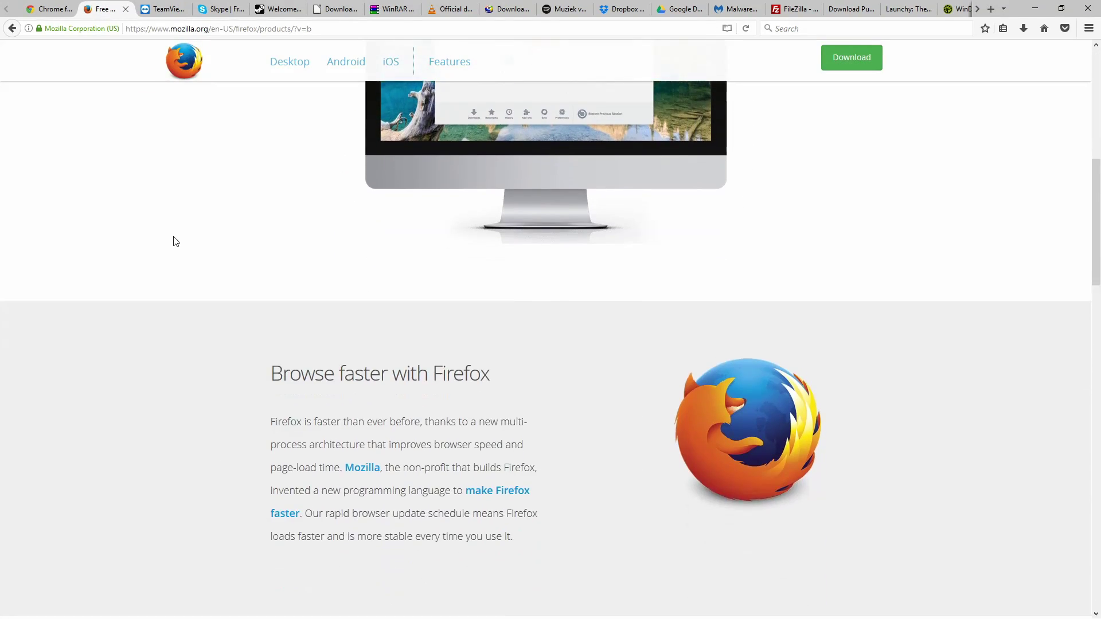
scroll(176, 241, "down", 10)
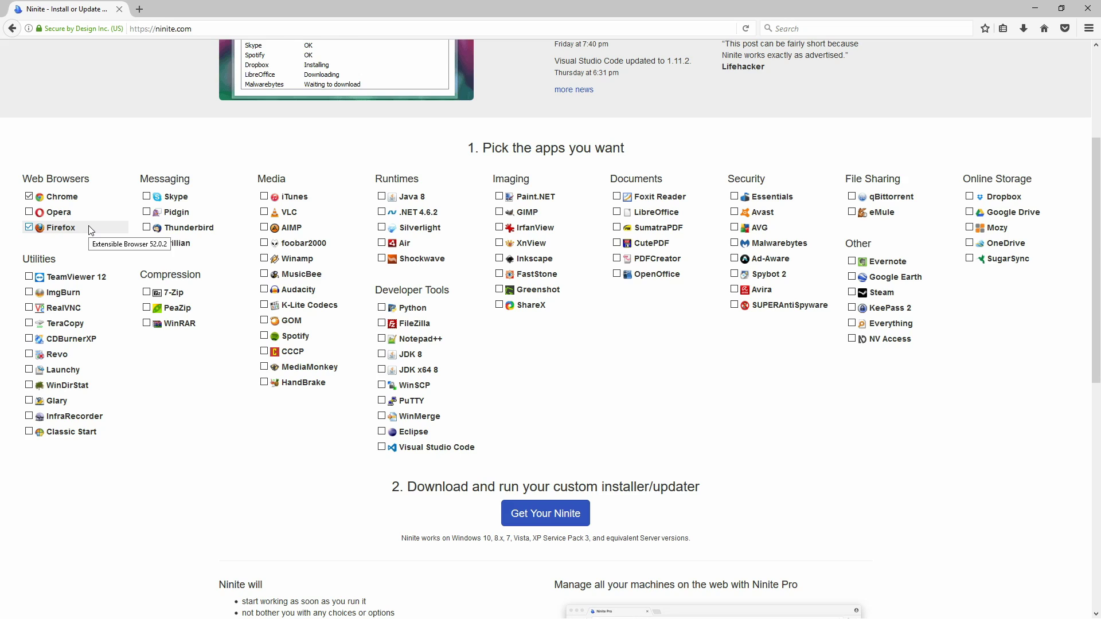
Select TeamViewer 12 under Utilities in Ninite's list and look through the TeamViewer website.
left_click(91, 276)
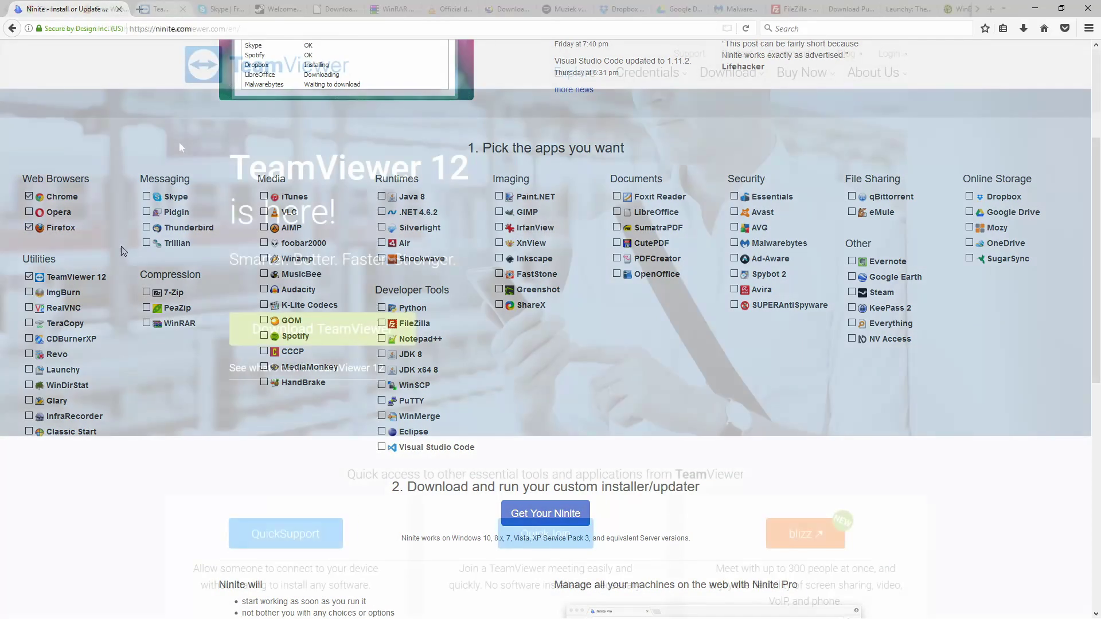
scroll(179, 148, "down", 10)
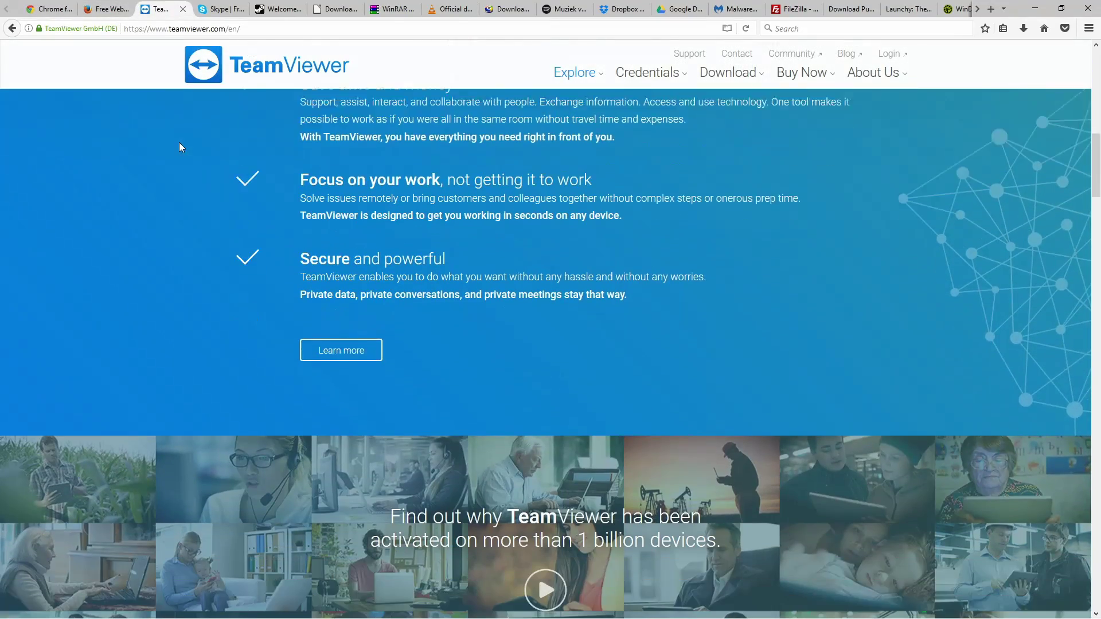
scroll(179, 148, "down", 8)
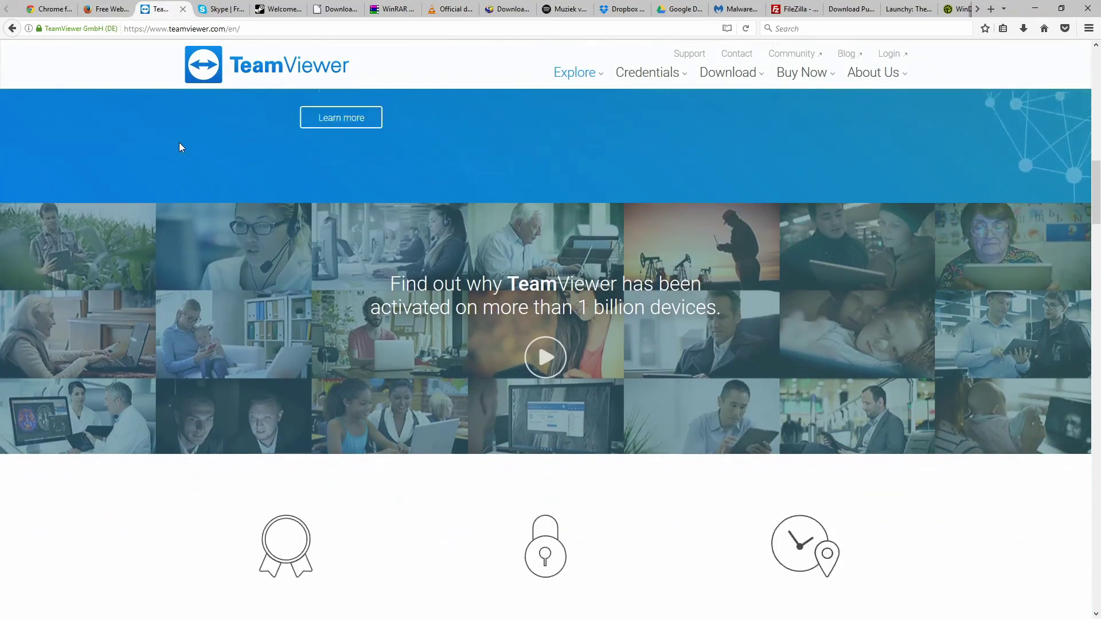
scroll(179, 144, "down", 5)
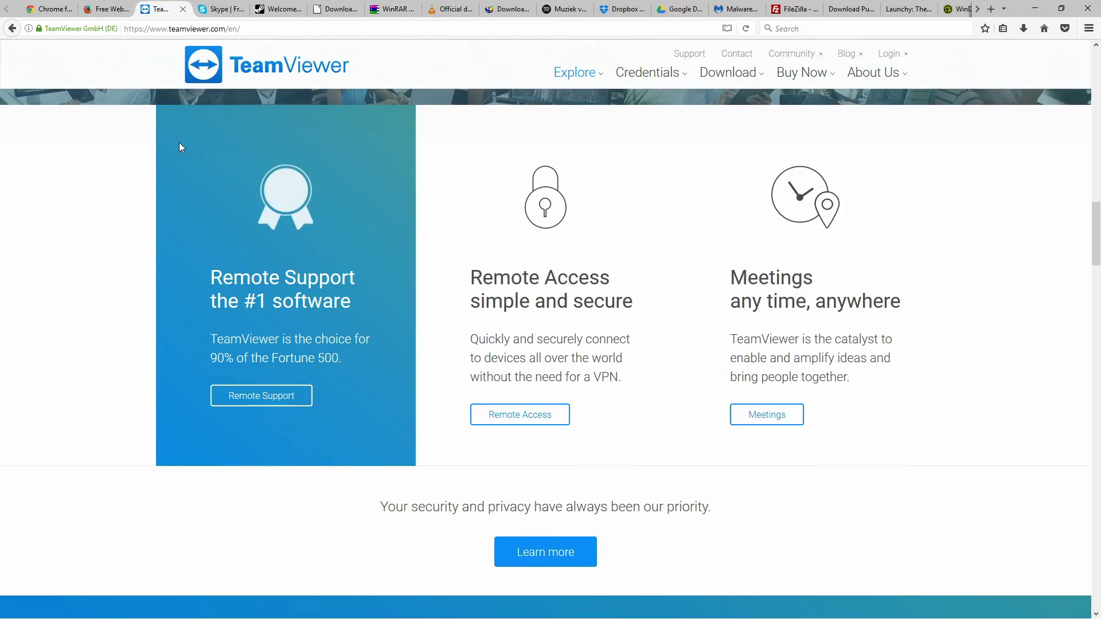
scroll(170, 291, "down", 10)
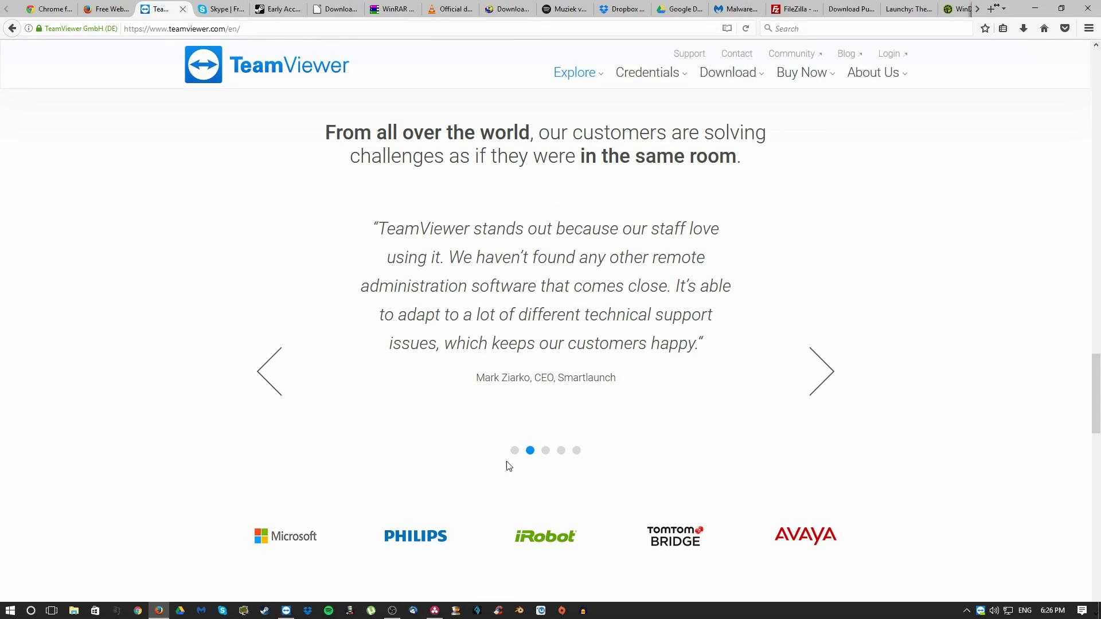
Bring the TeamViewer remote control window into view over the website, dismiss it and return to the Ninite page.
left_click_drag(504, 177, 571, 182)
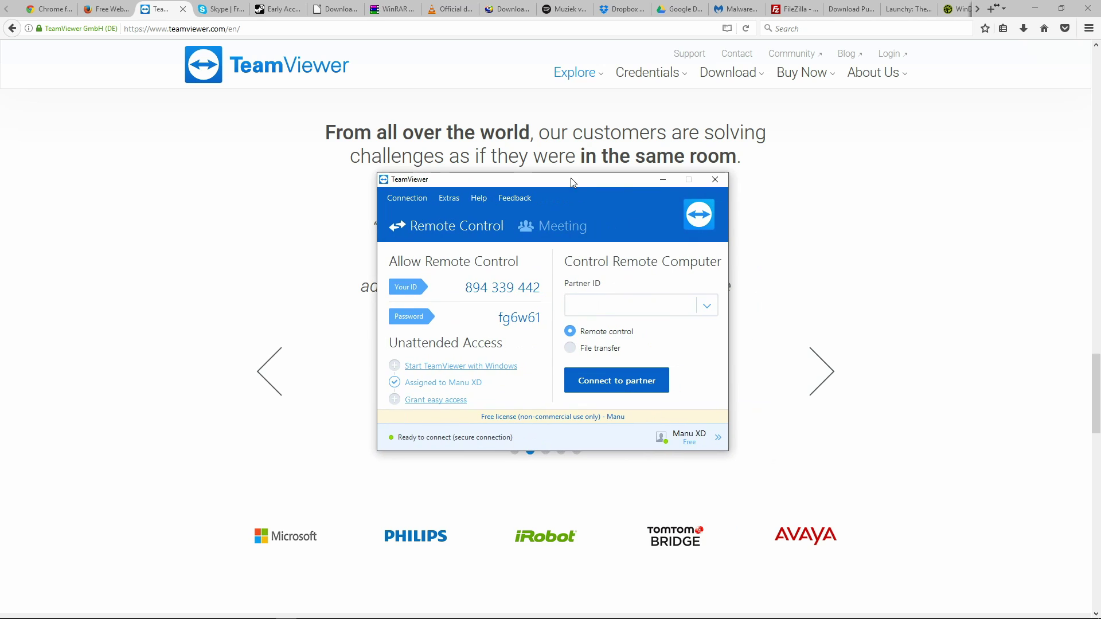
left_click(295, 365)
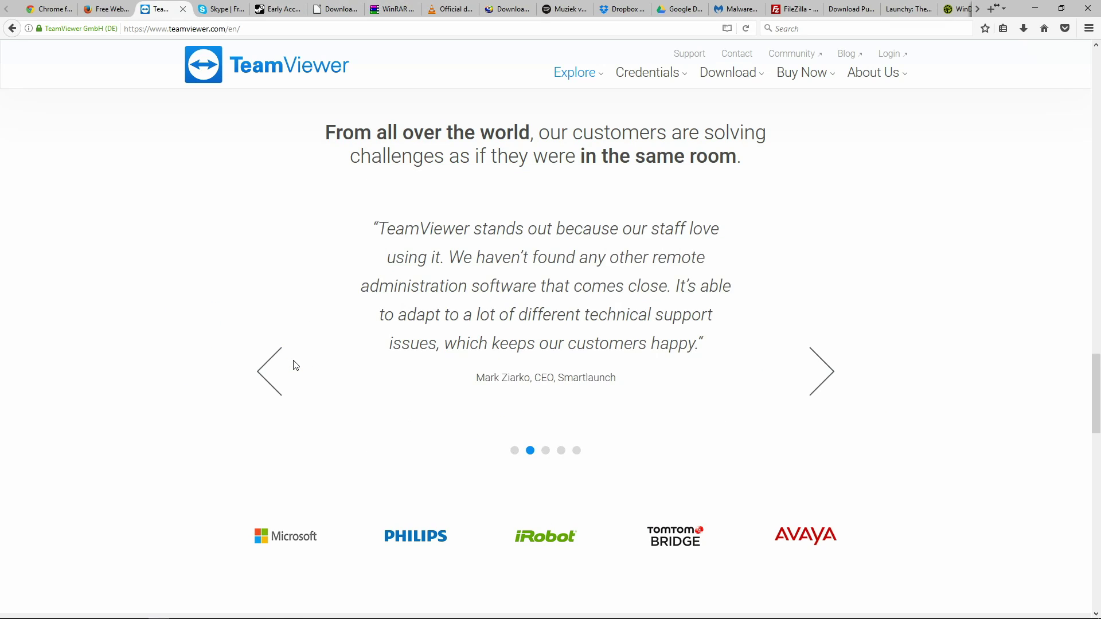
key("alt+Tab")
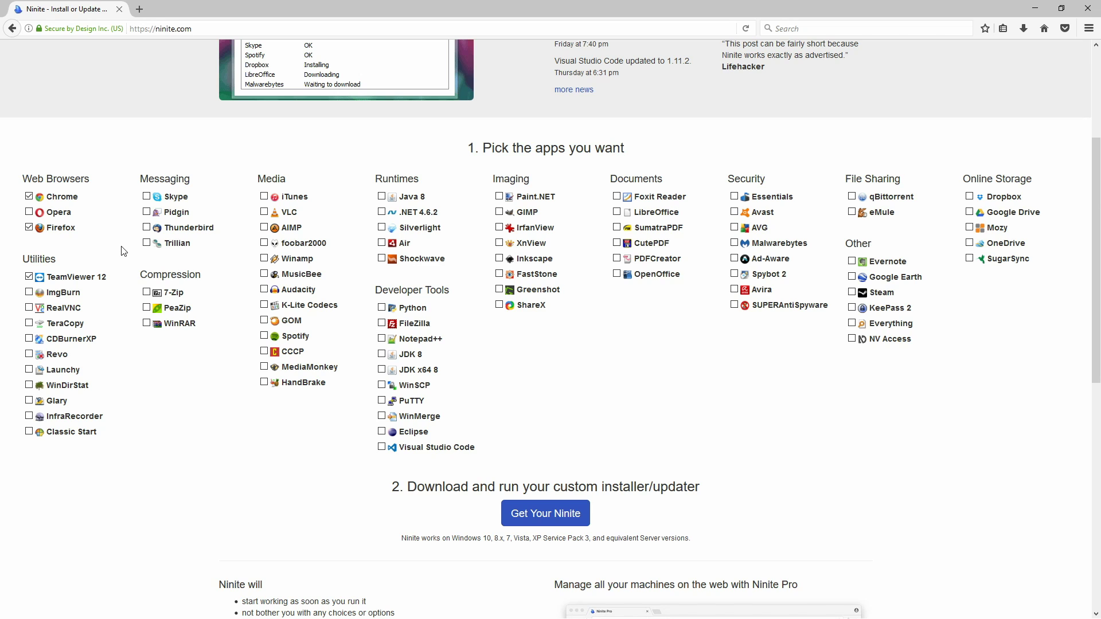
Select Launchy under Utilities in Ninite's list and try the Launchy launcher with the query "vl".
left_click(29, 372)
key("alt+space")
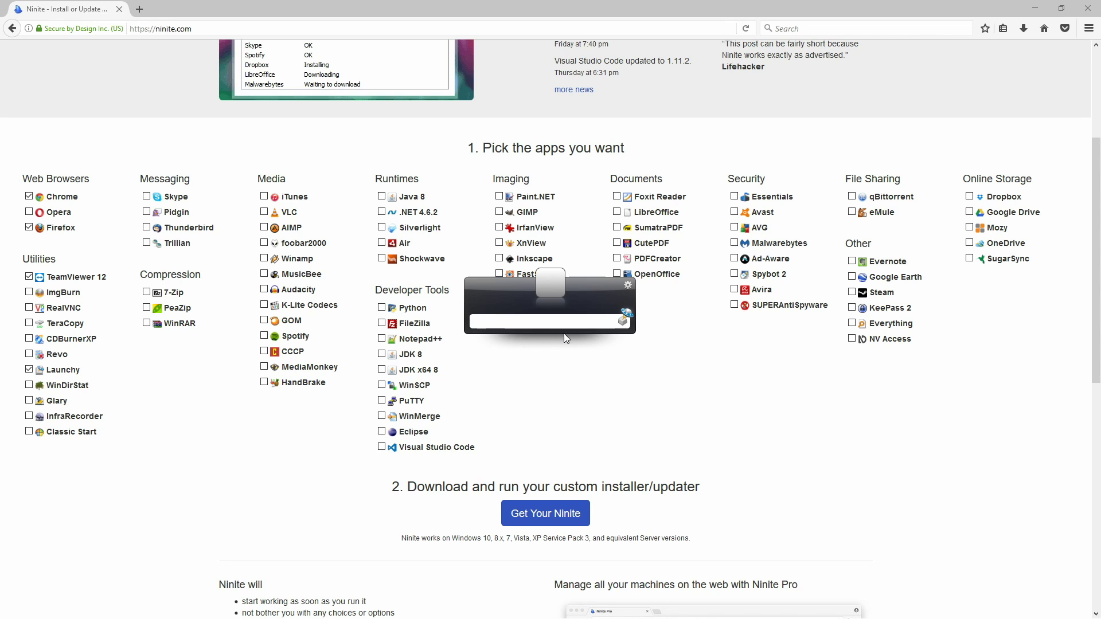
type("vl")
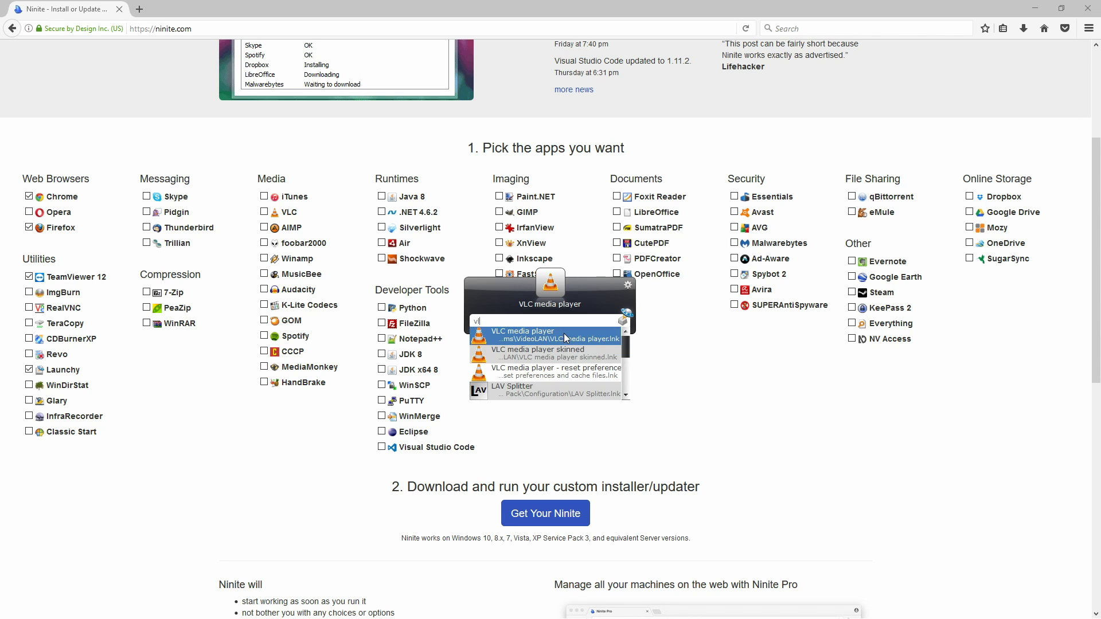
key("Escape")
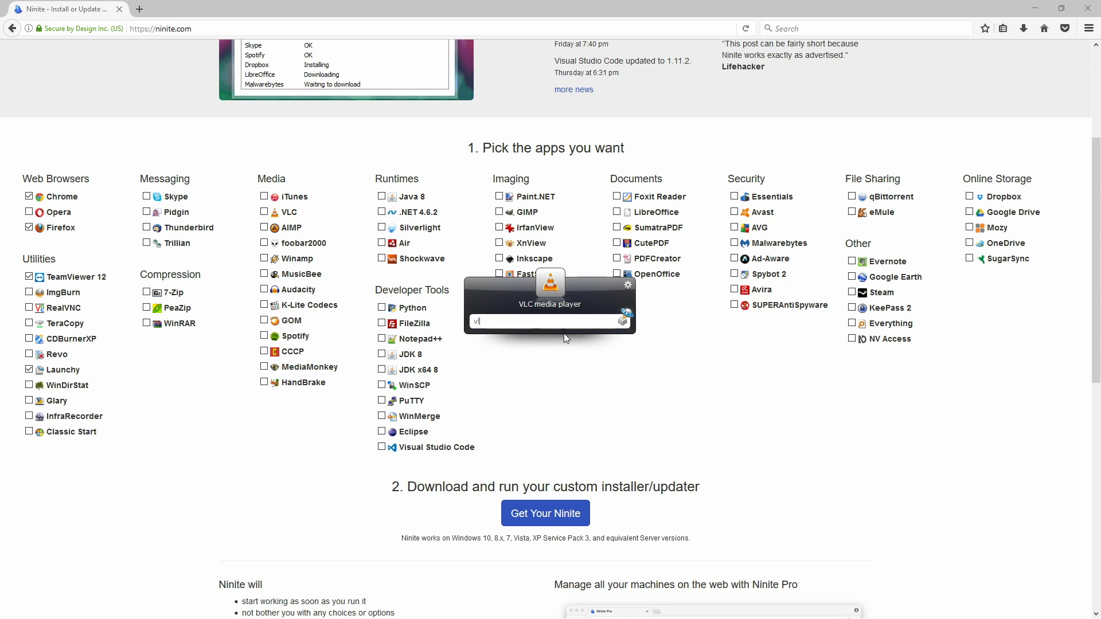
key("Return")
Search Windows for "vlc" as a comparison, dismiss the search and look over the Launchy website.
key("super")
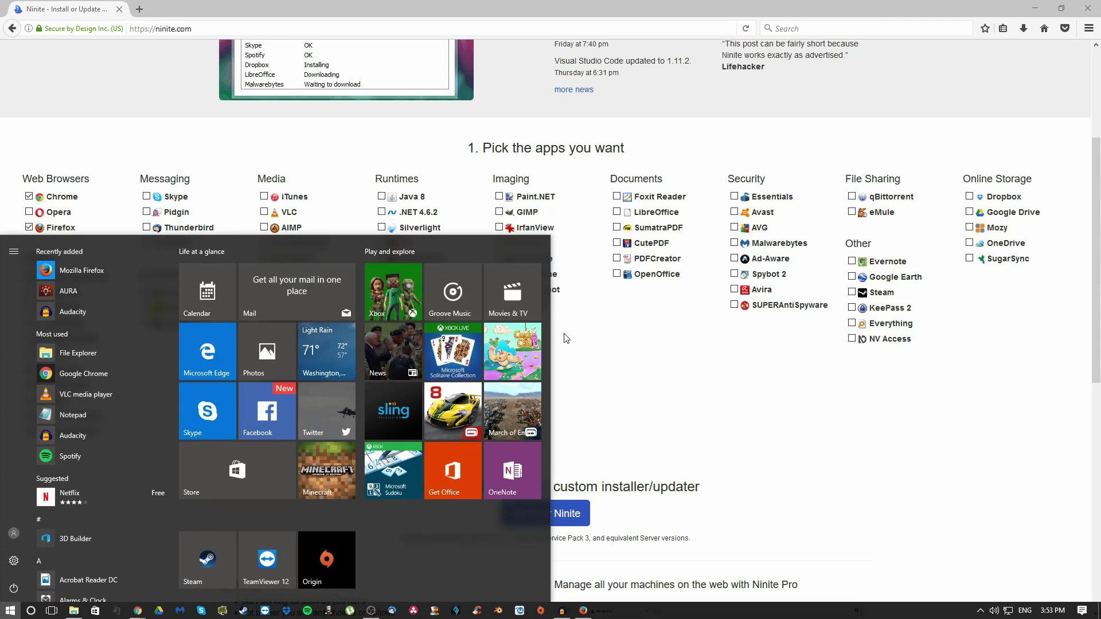
type("vlc")
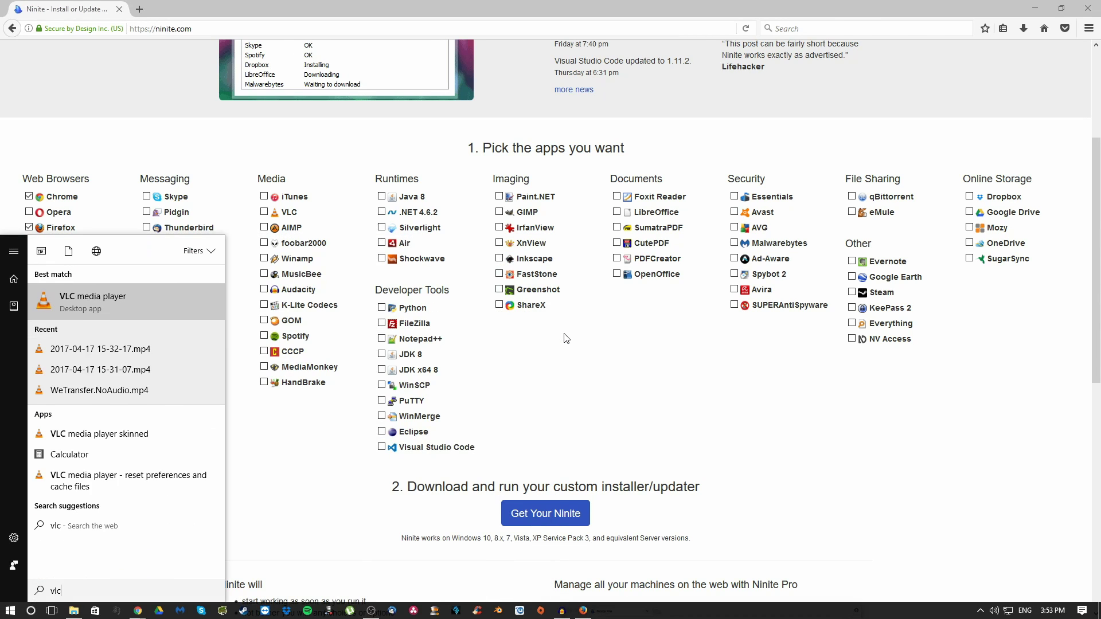
key("Escape")
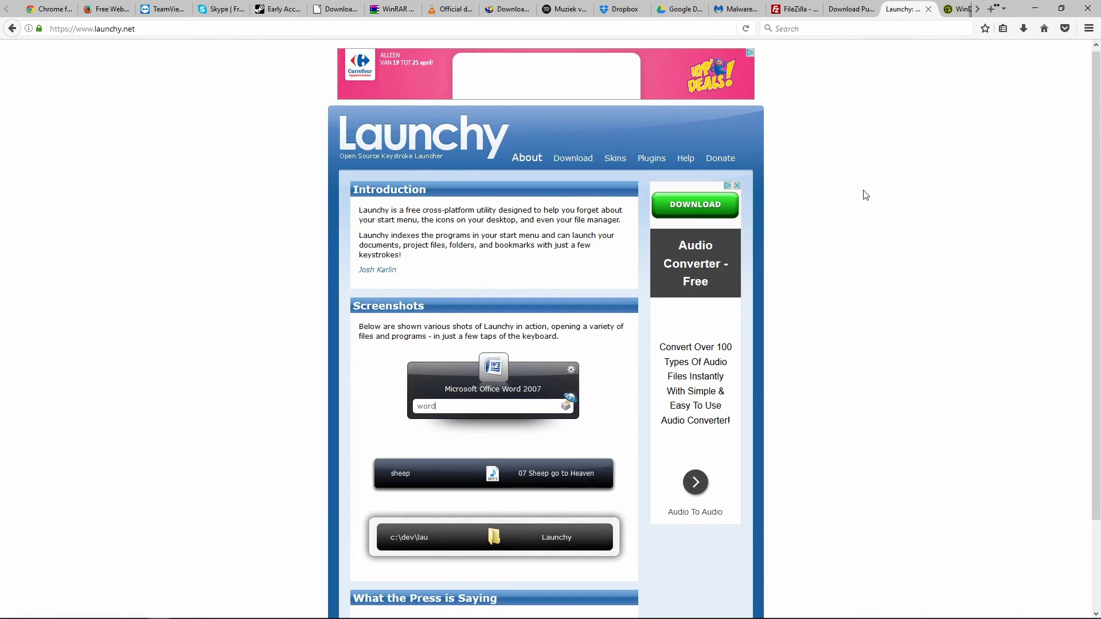
scroll(865, 194, "down", 3)
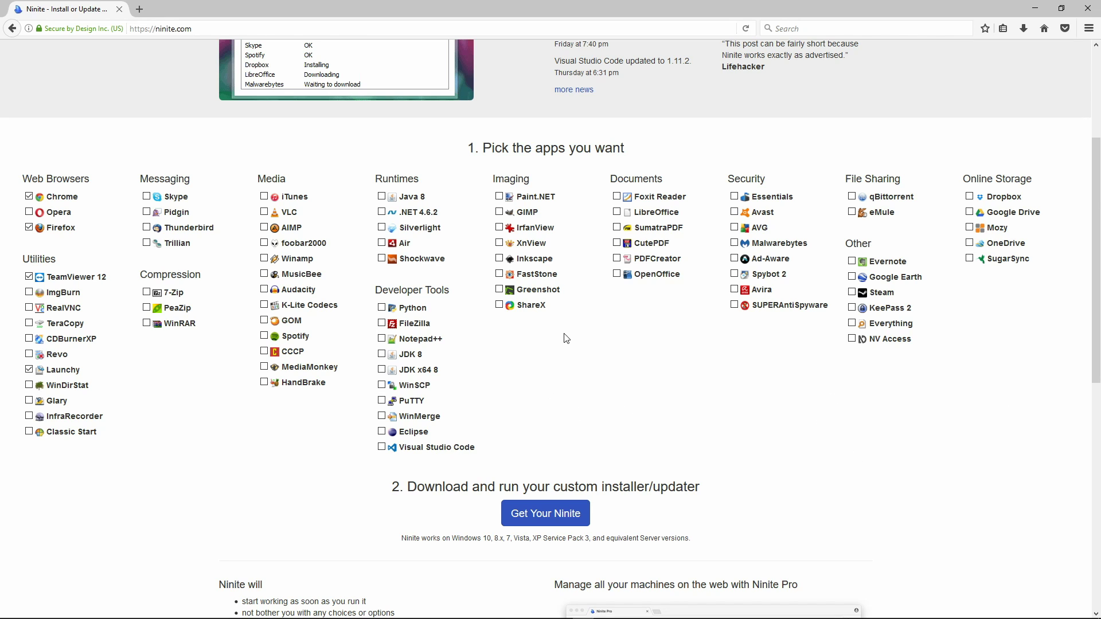
Select WinDirStat under Utilities and Skype under Messaging in Ninite's app list.
left_click(26, 387)
left_click(152, 197)
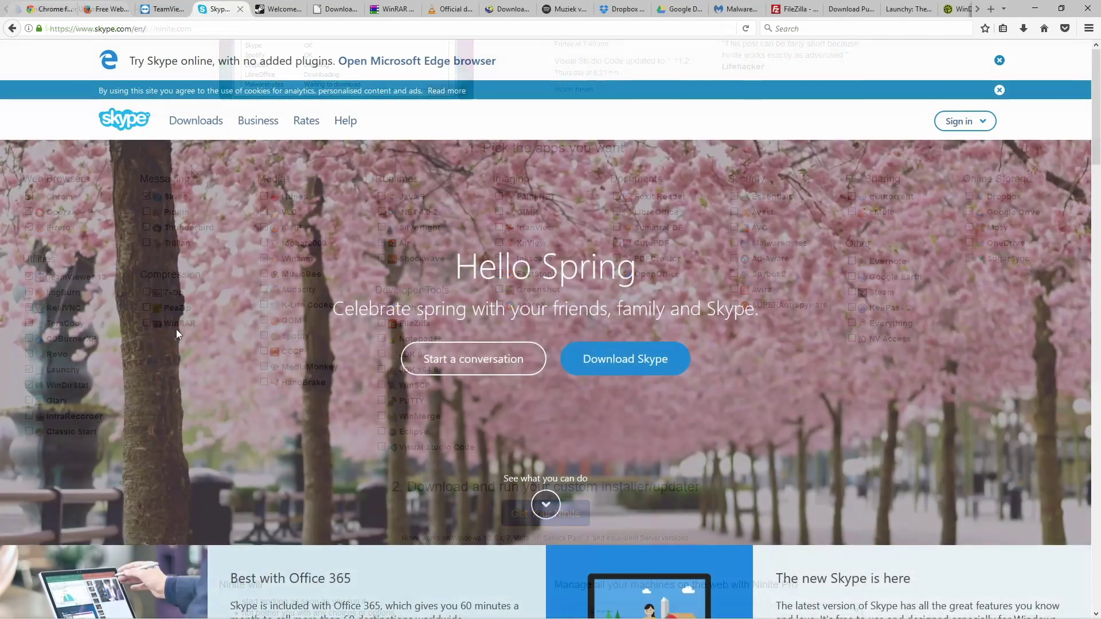
Look through the Skype website, from its feature list to the tour and download sections.
scroll(177, 329, "down", 3)
scroll(177, 332, "down", 5)
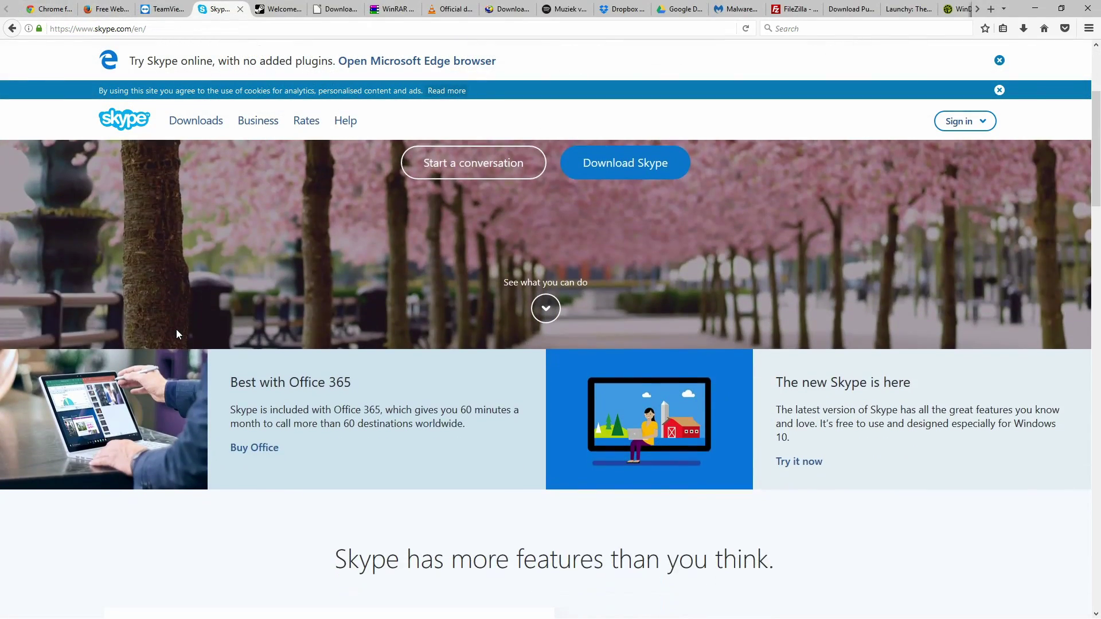
scroll(177, 332, "down", 4)
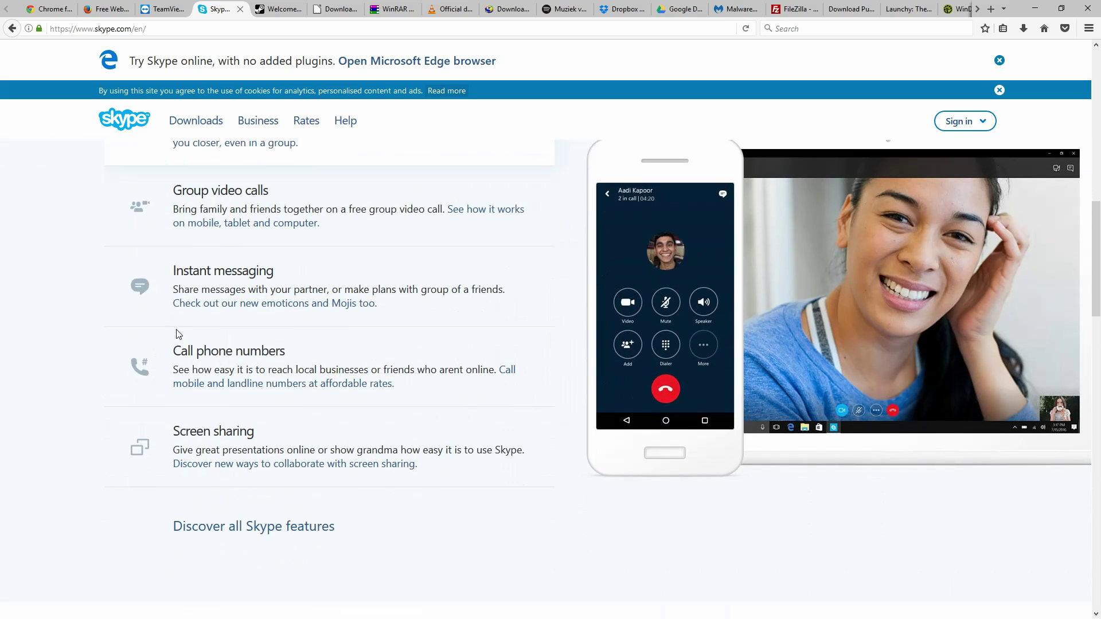
scroll(259, 352, "down", 2)
scroll(259, 352, "down", 10)
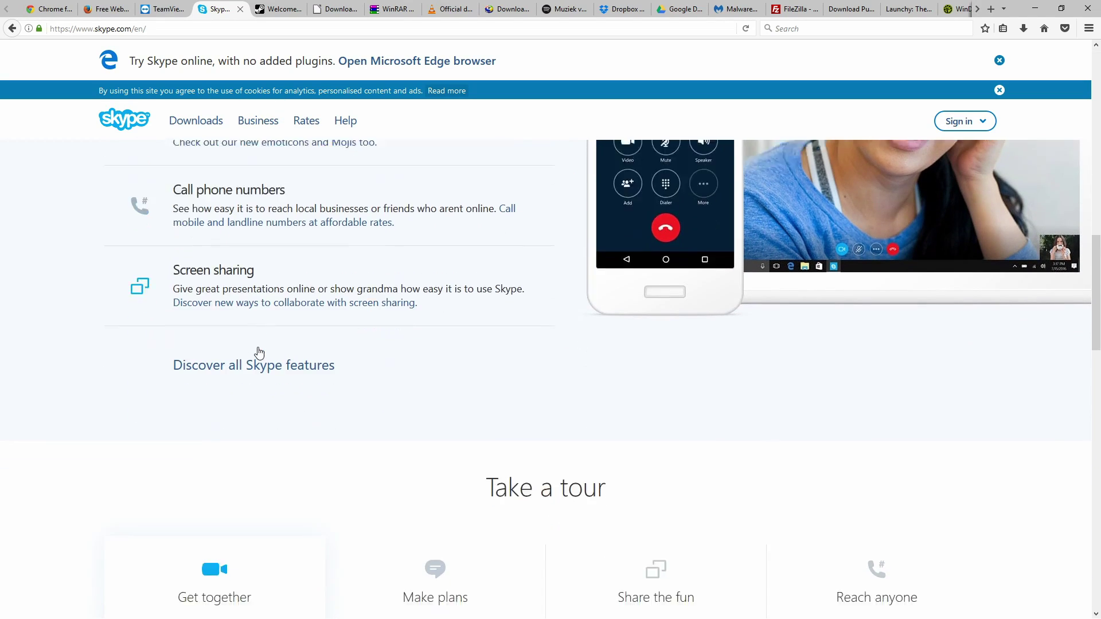
scroll(259, 352, "down", 4)
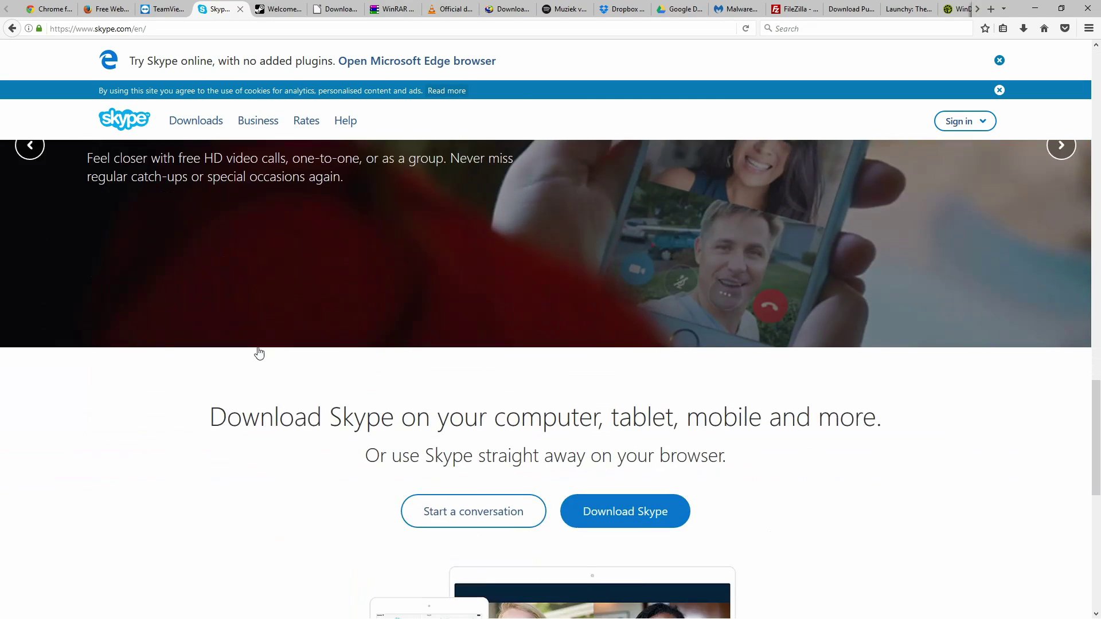
scroll(259, 352, "down", 3)
scroll(259, 352, "down", 3)
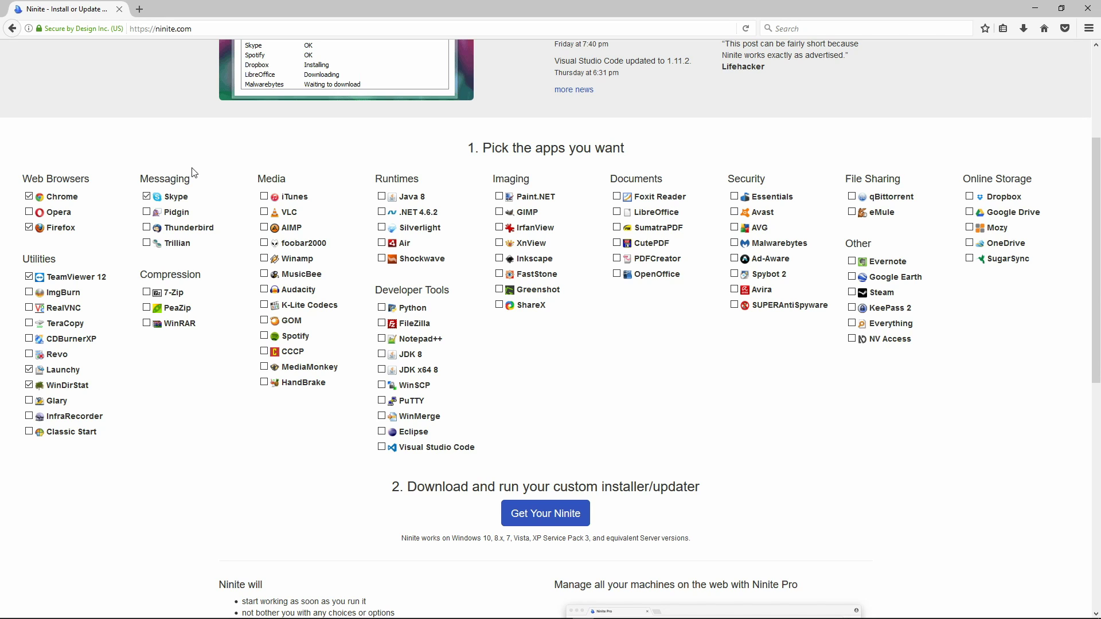
Select Thunderbird under Messaging and WinRAR under Compression, and look over the WinRAR download page.
left_click(185, 230)
left_click(175, 324)
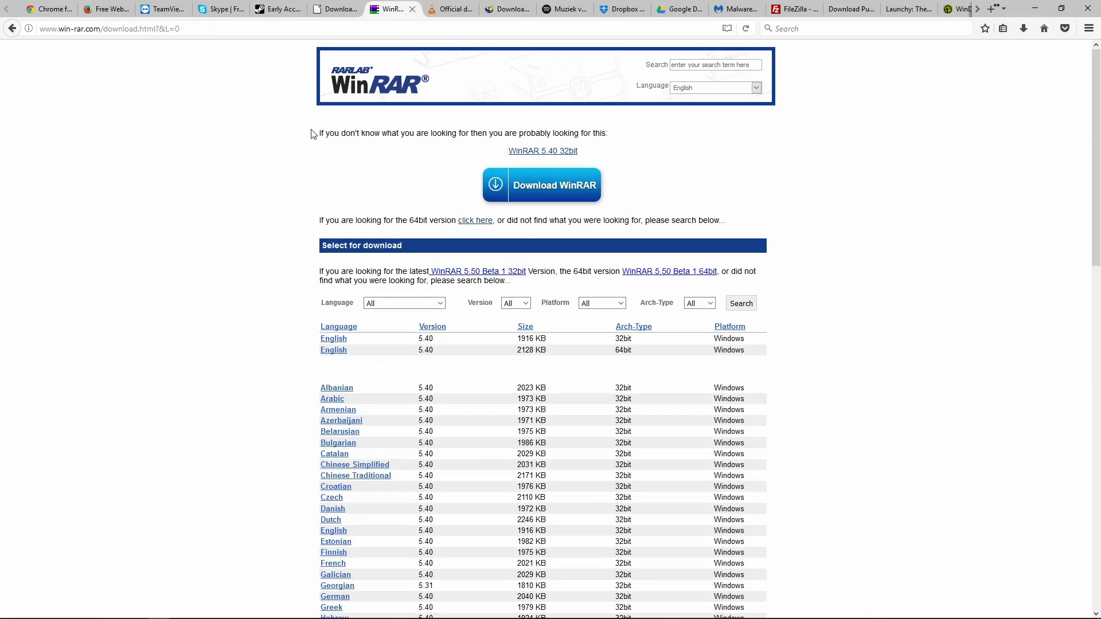
scroll(405, 205, "down", 5)
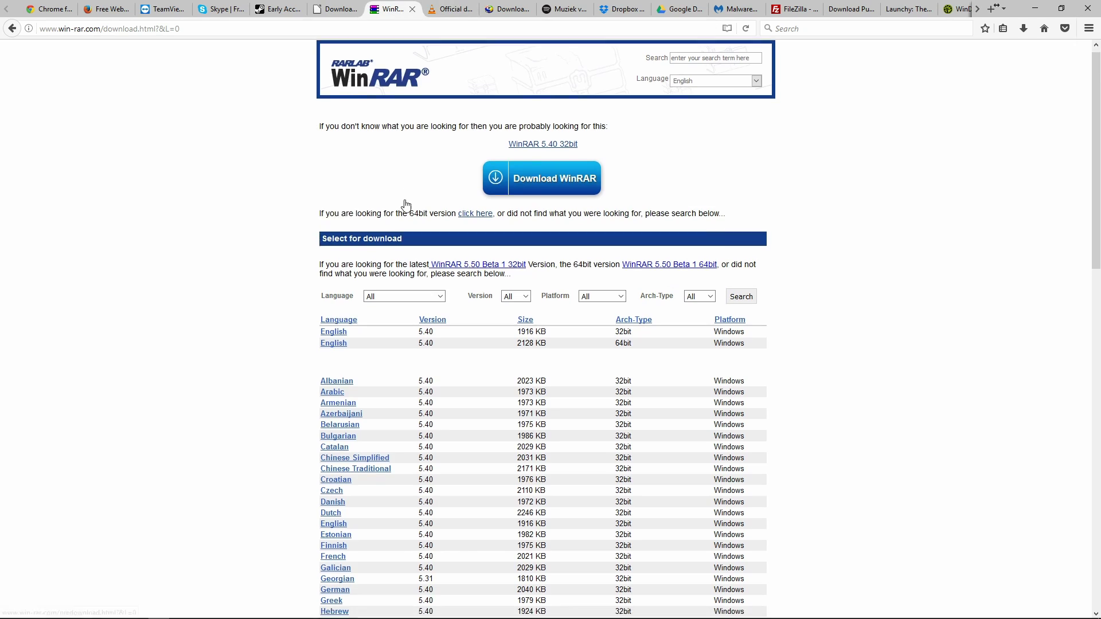
scroll(405, 205, "up", 3)
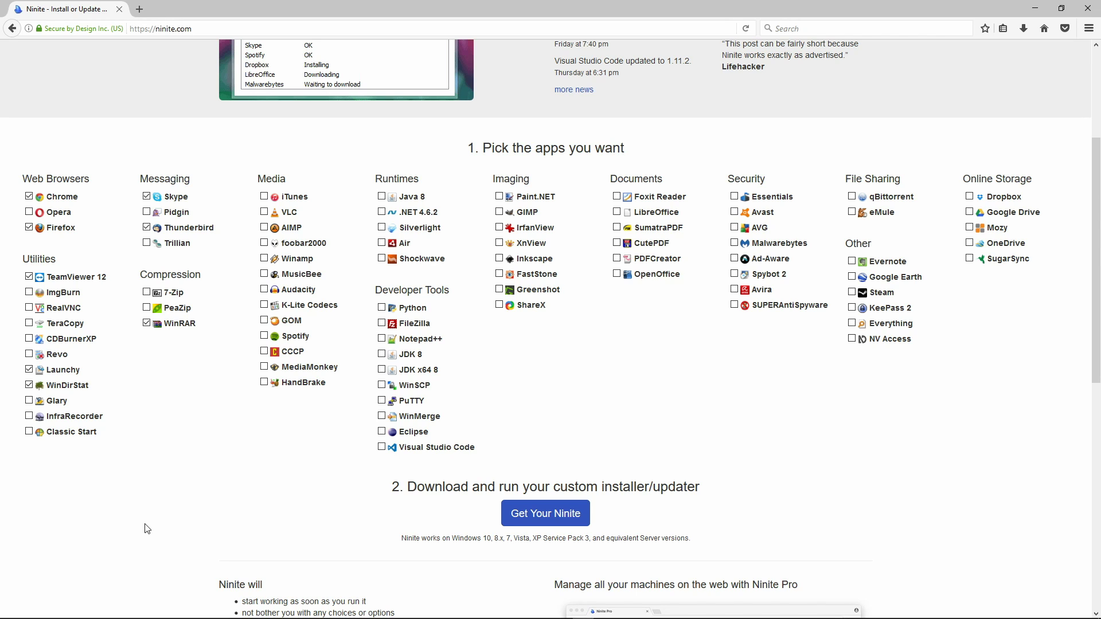
Select VLC under Media in Ninite's app list and look through the VLC website down to its official downloads.
left_click(264, 212)
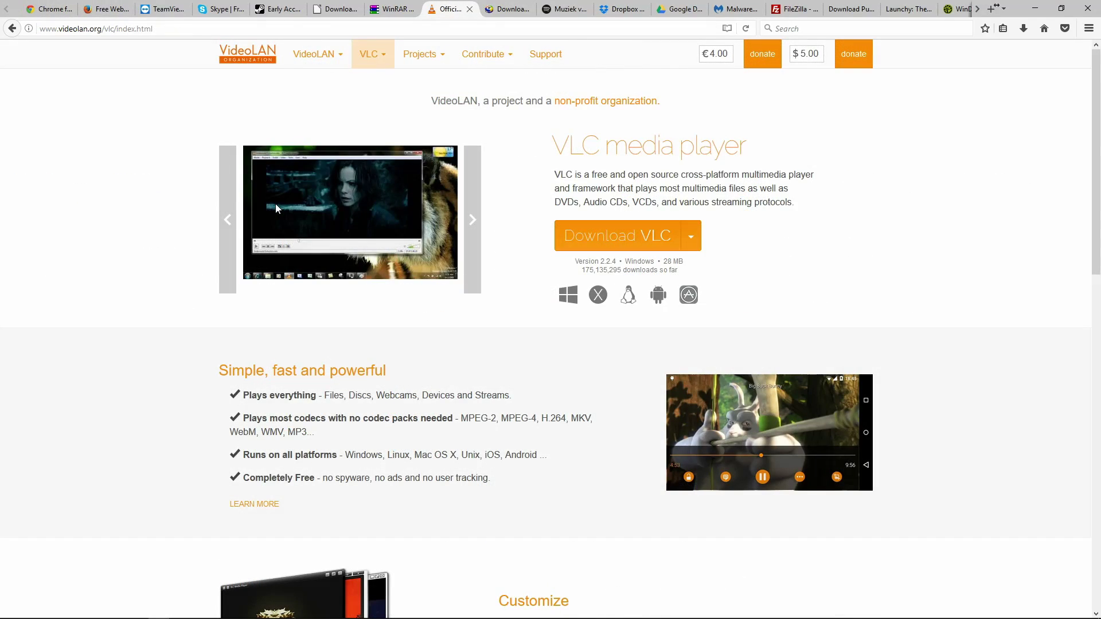
scroll(276, 208, "down", 9)
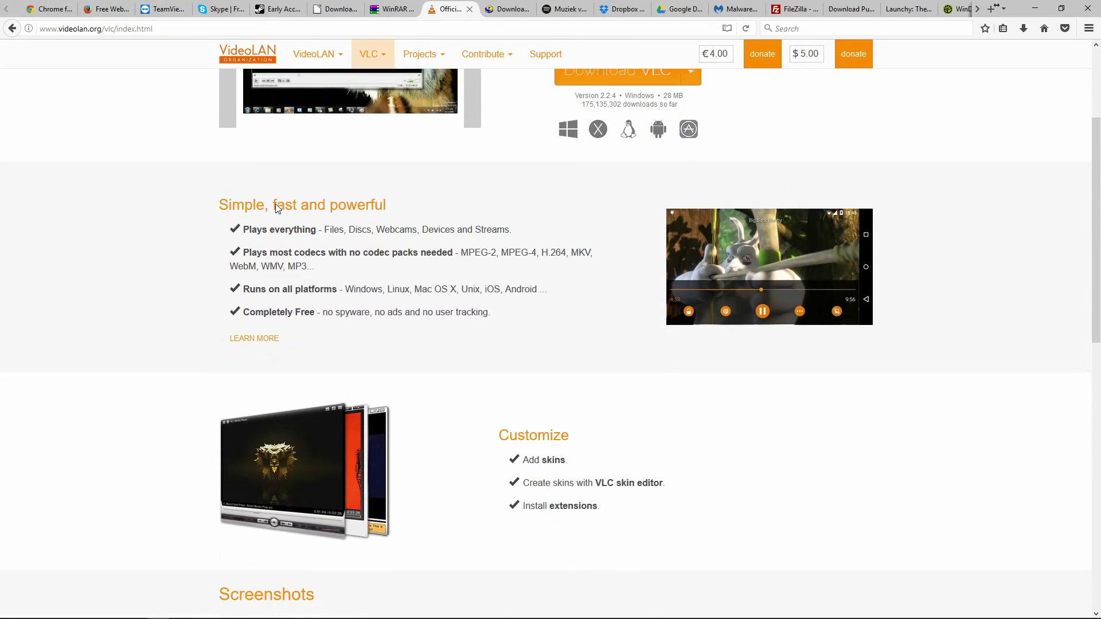
scroll(276, 208, "down", 2)
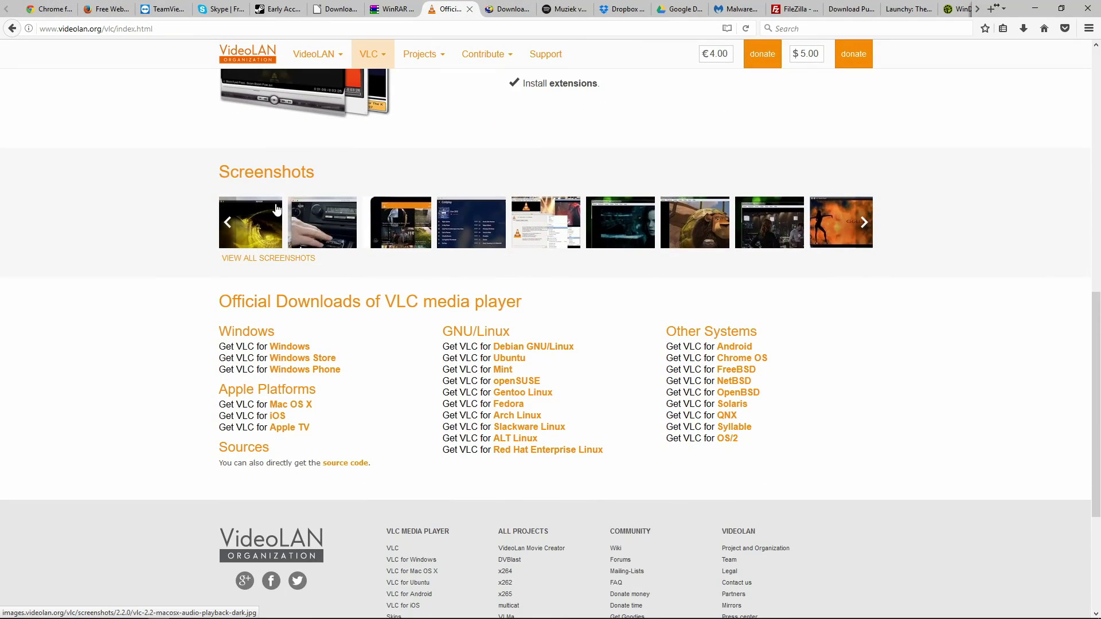
Launch the installed VLC media player through Windows search, look over its window and menus, and close it.
key("super")
type("vlc")
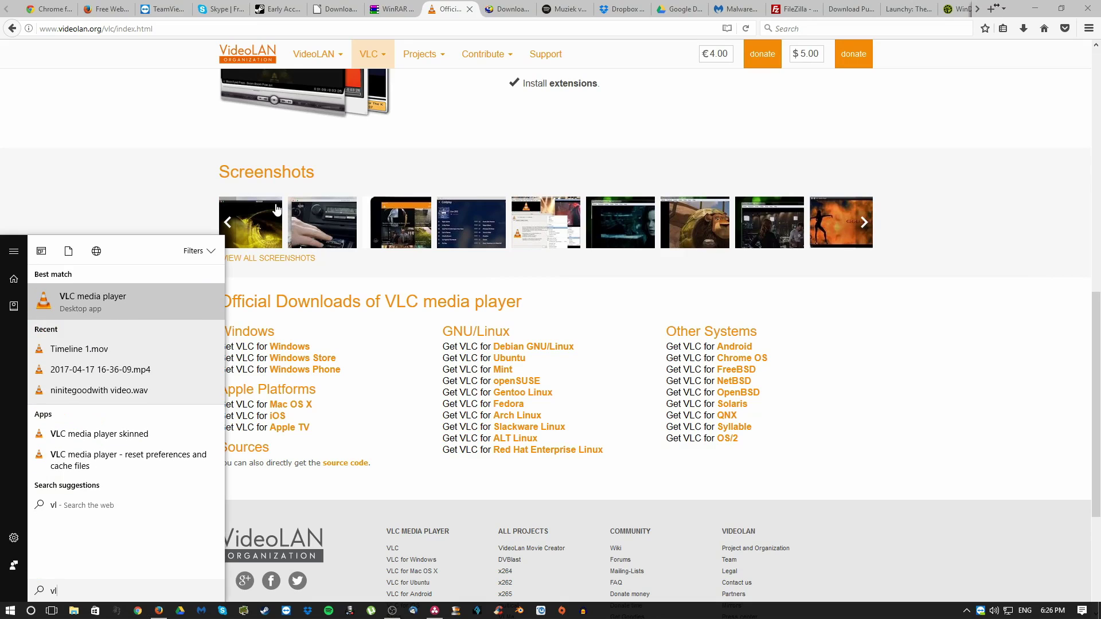
key("Return")
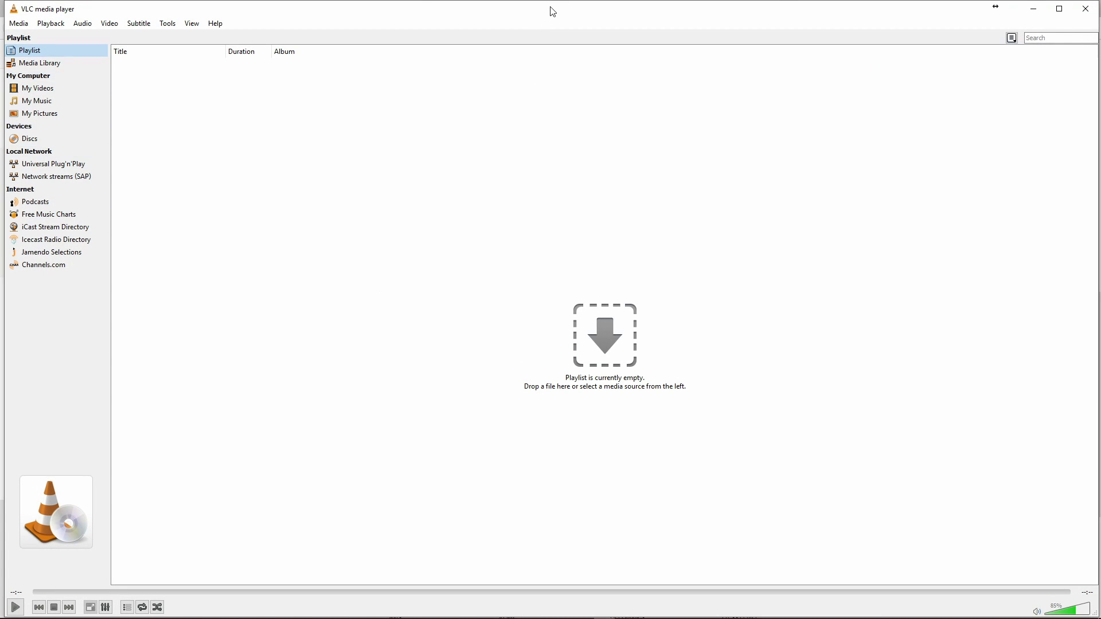
left_click_drag(550, 8, 545, 76)
double_click(544, 77)
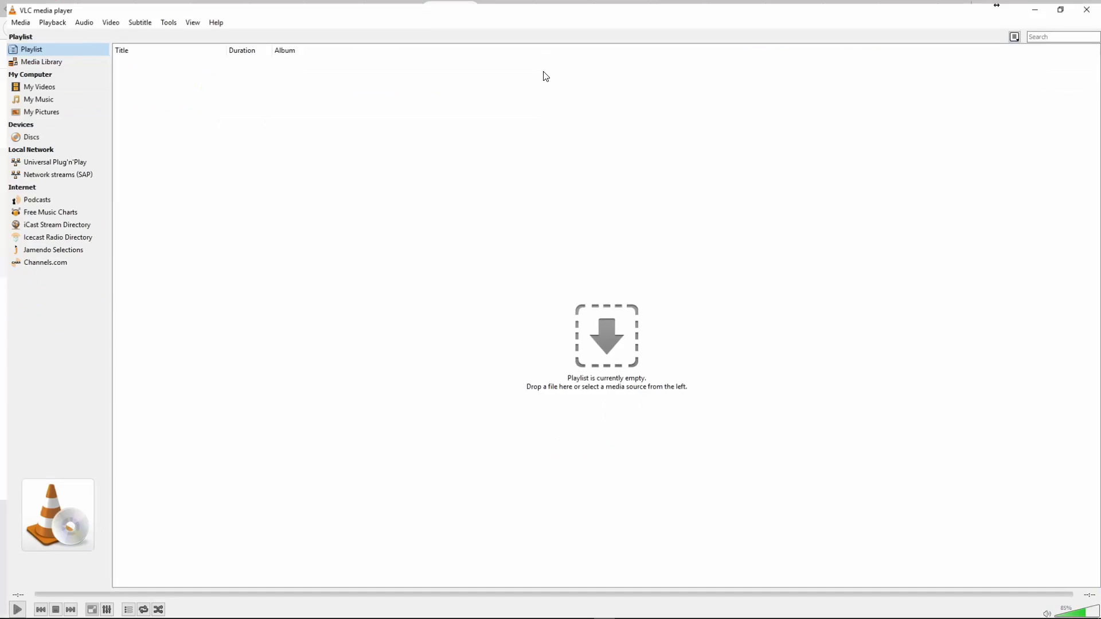
left_click(1061, 13)
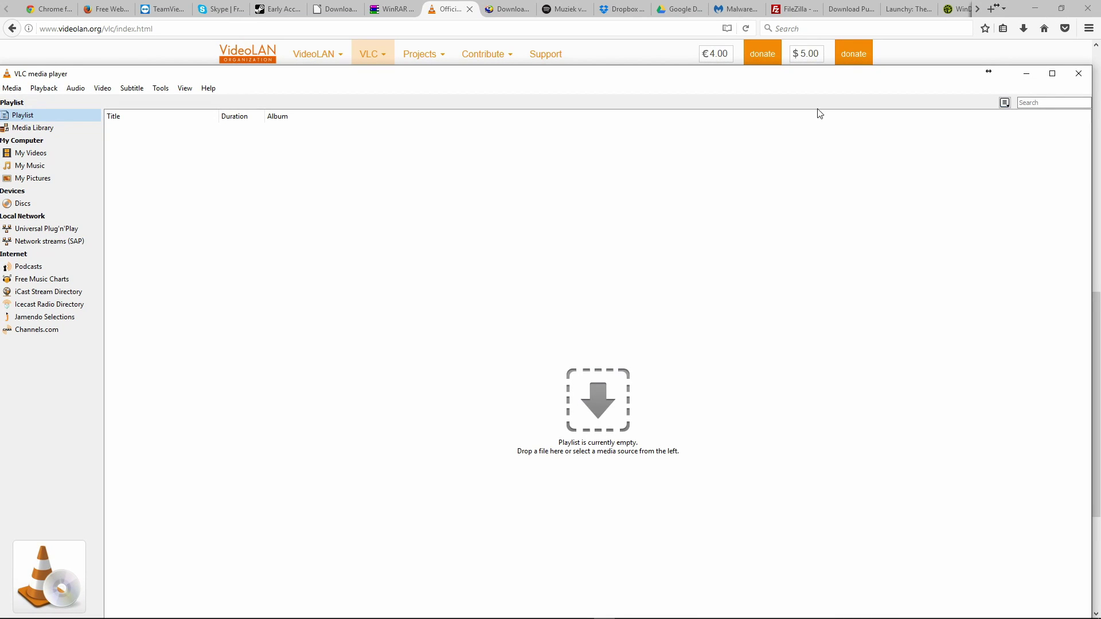
double_click(660, 79)
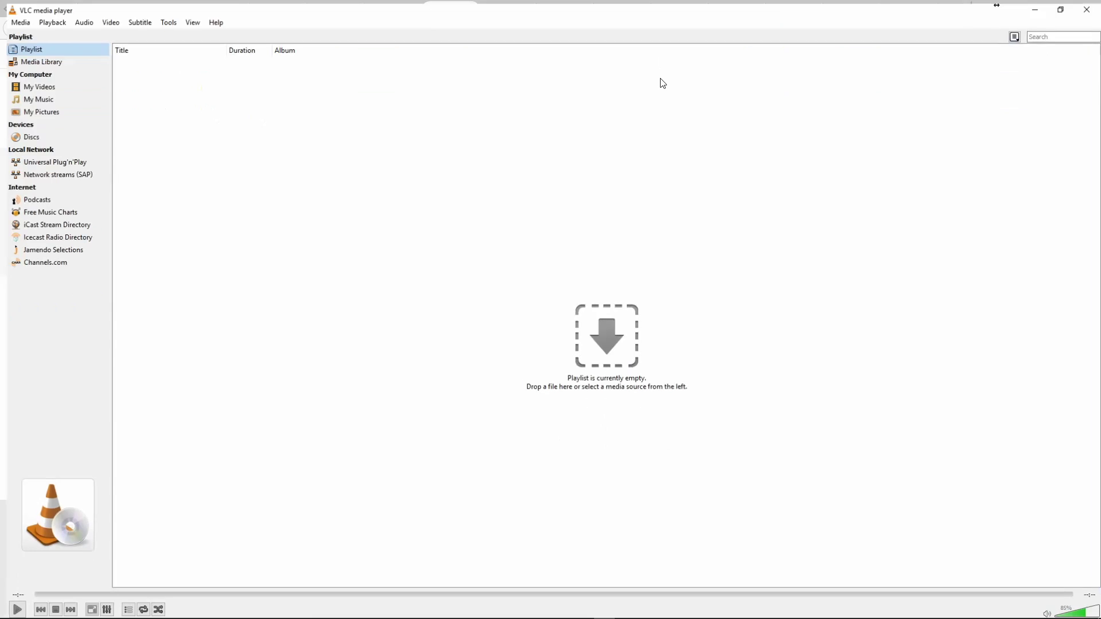
left_click(44, 19)
mouse_move(211, 19)
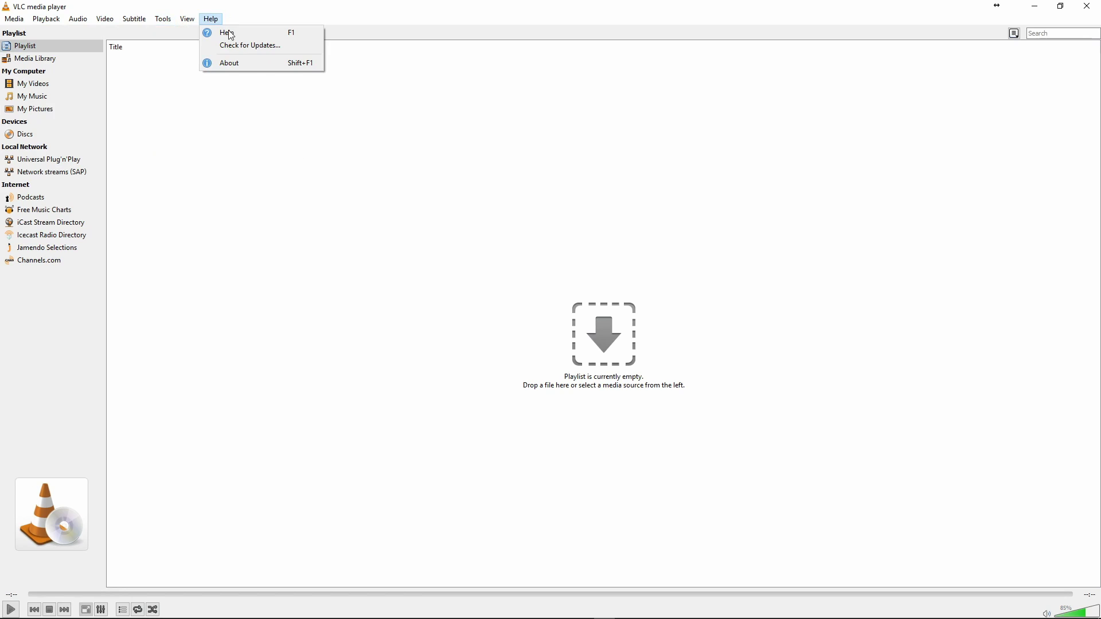
left_click(166, 336)
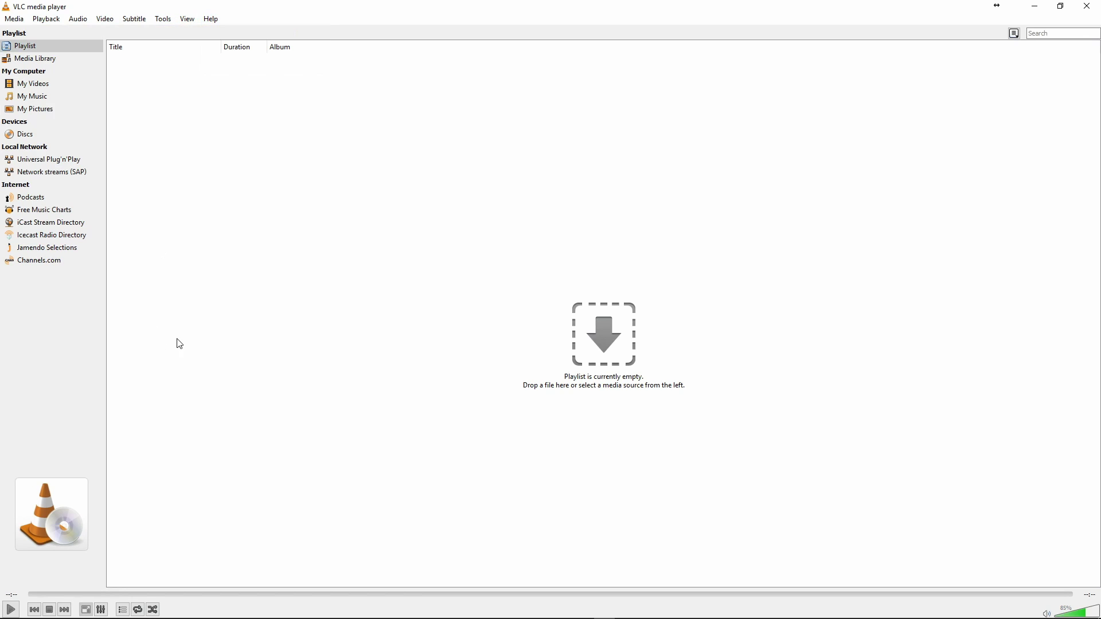
left_click(1086, 6)
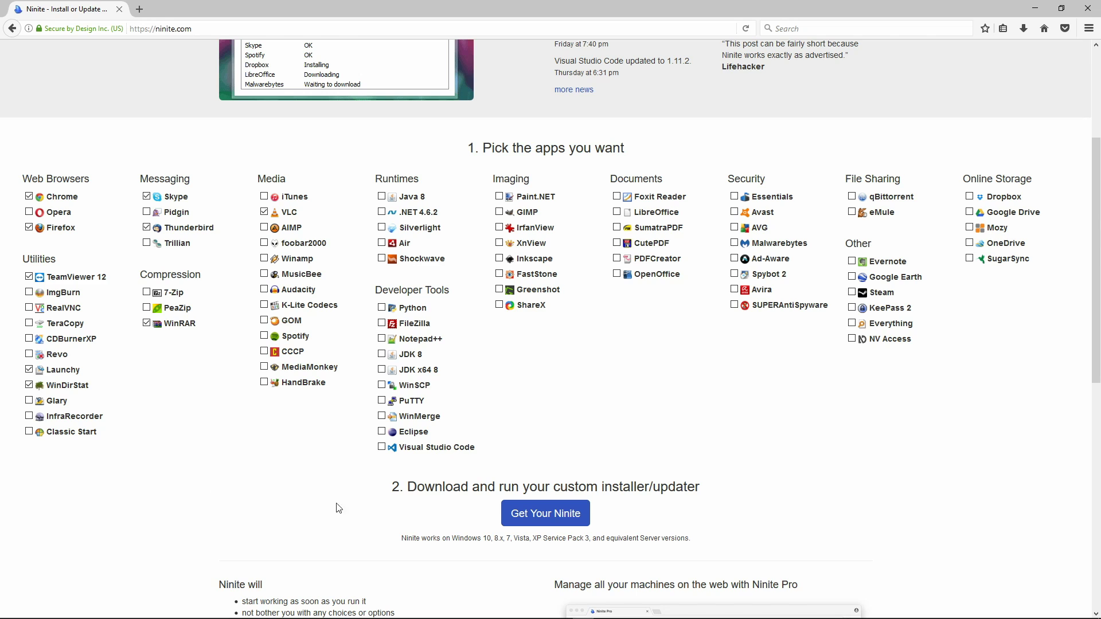
Select Audacity and K-Lite Codecs under Media and look over the K-Lite Codec Pack download page.
left_click(273, 291)
left_click(264, 306)
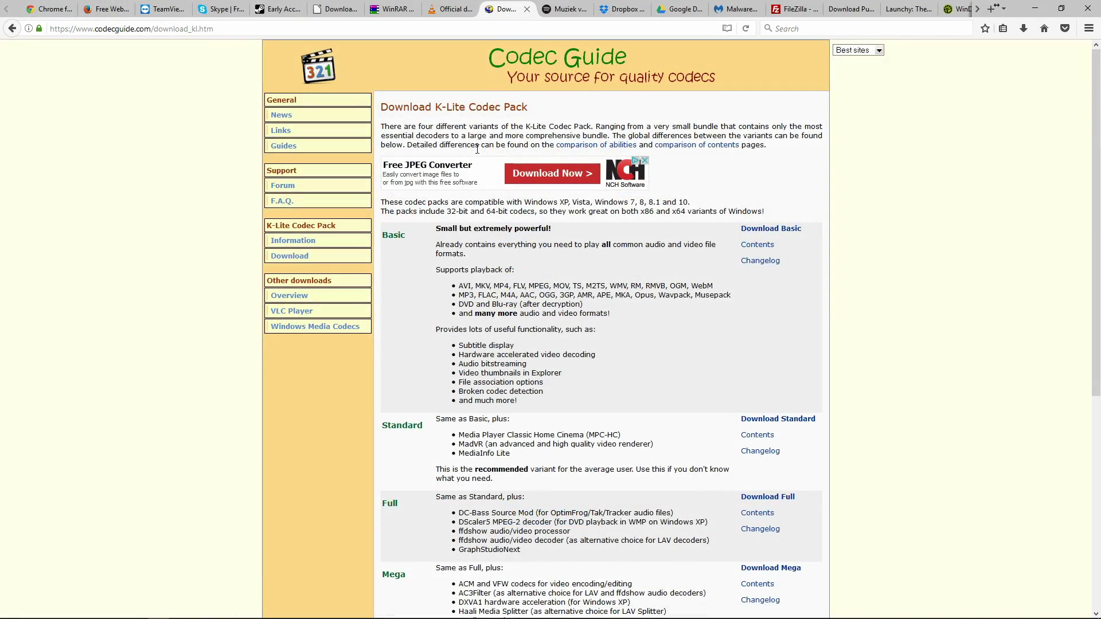
scroll(477, 153, "down", 5)
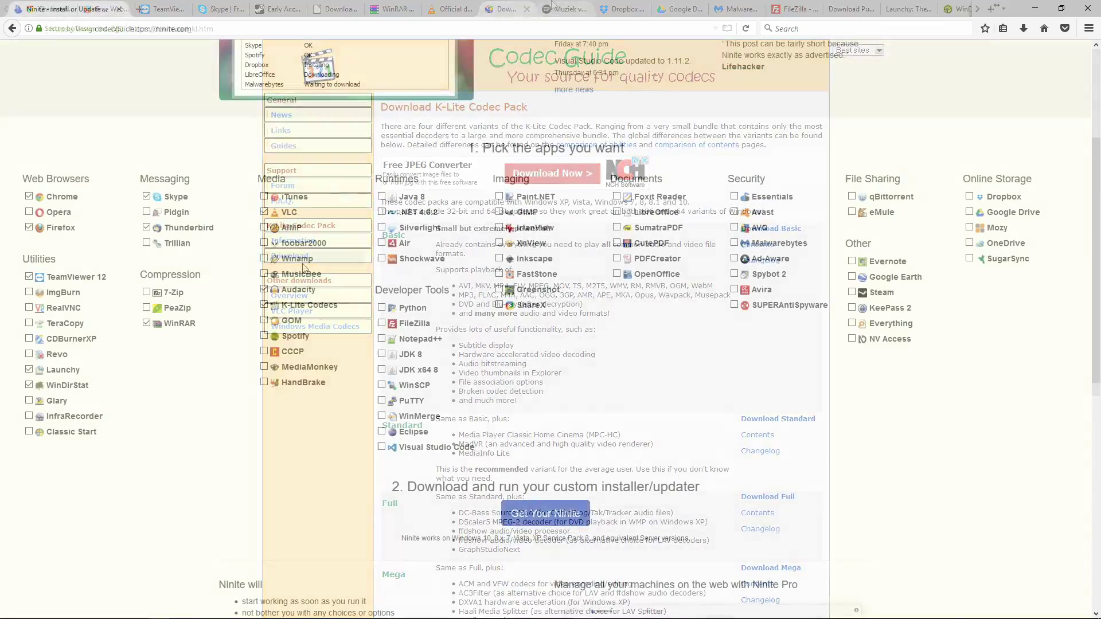
left_click(309, 306)
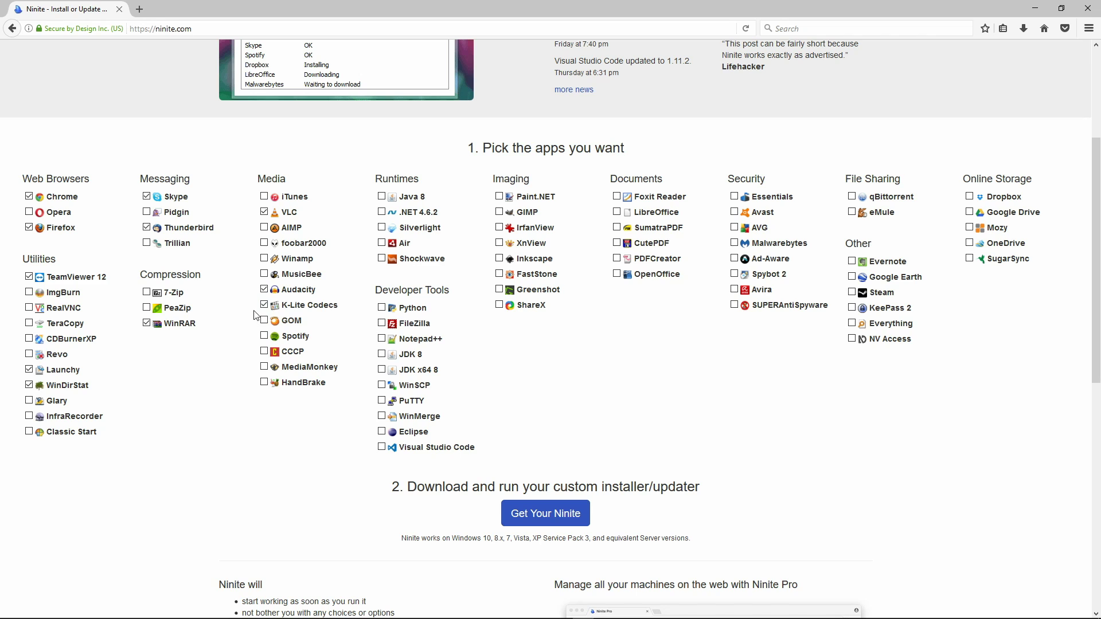
Select Spotify under Media and look through the Spotify website, from its features to the subscription plans.
left_click(264, 336)
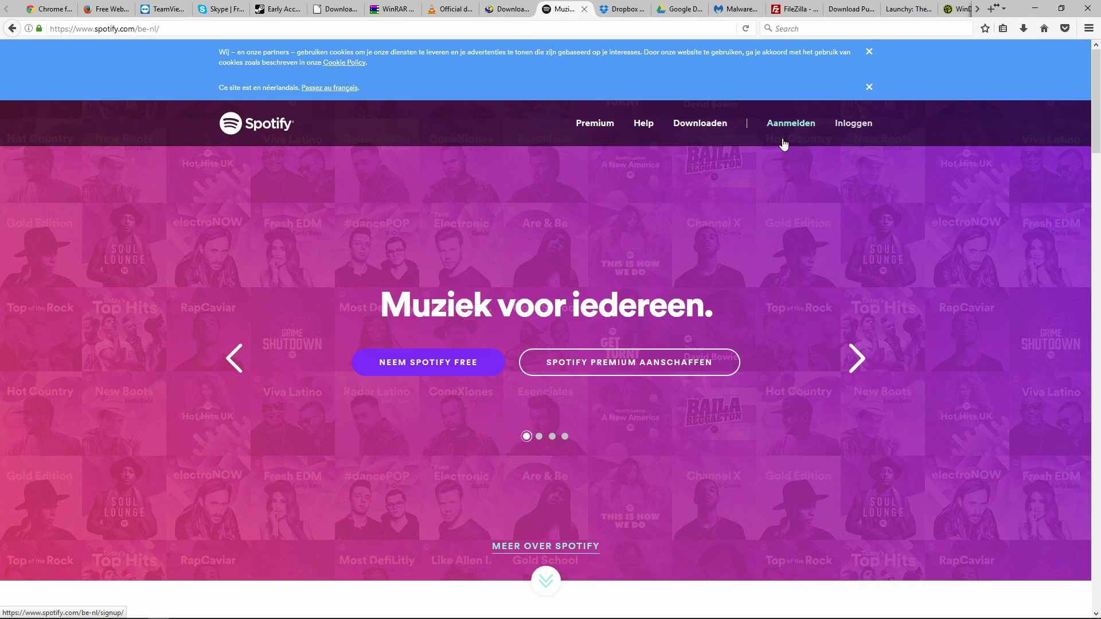
scroll(778, 182, "down", 10)
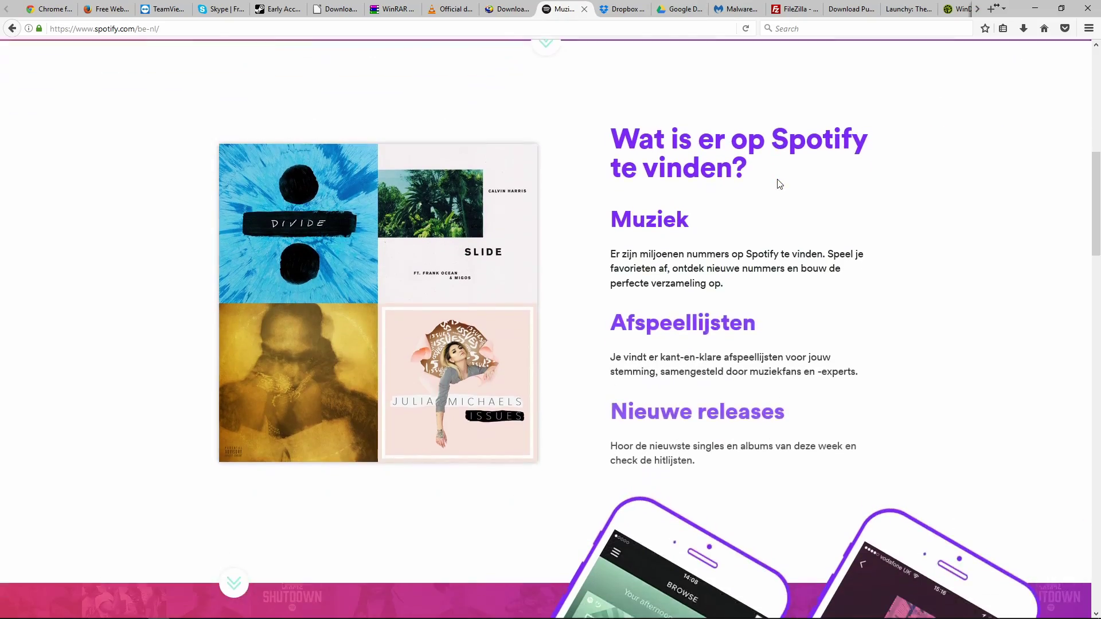
scroll(778, 183, "down", 9)
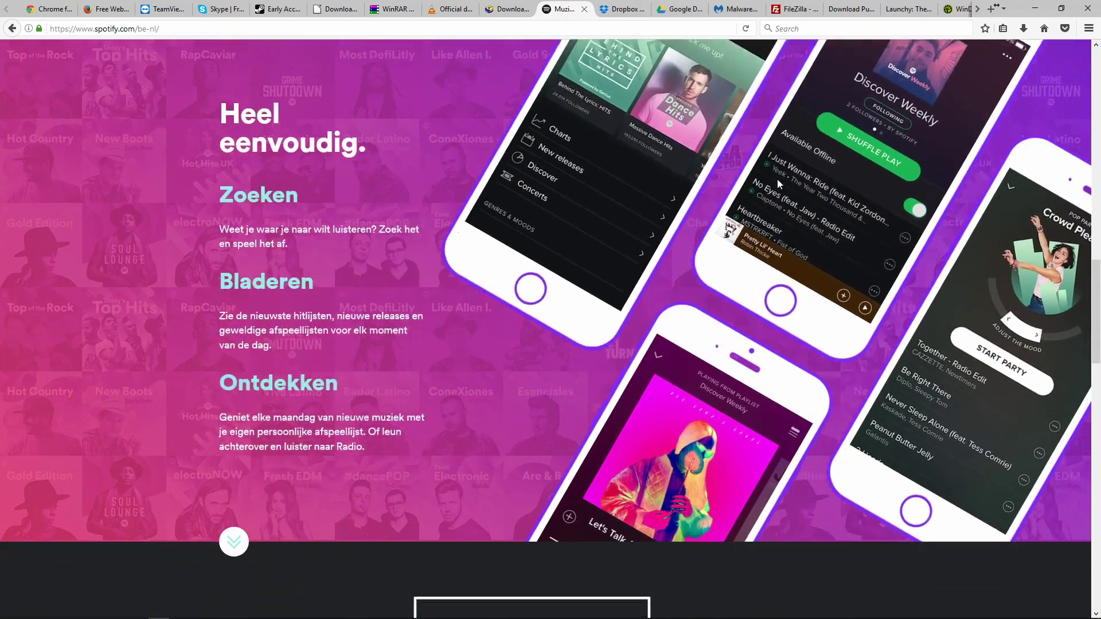
scroll(777, 182, "down", 10)
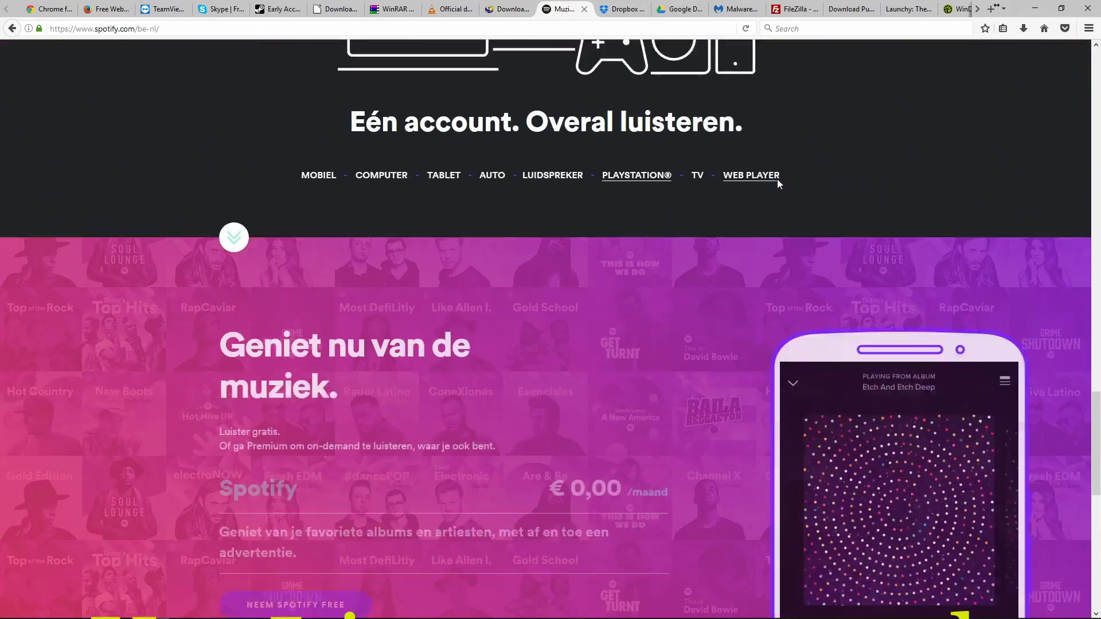
scroll(778, 182, "down", 10)
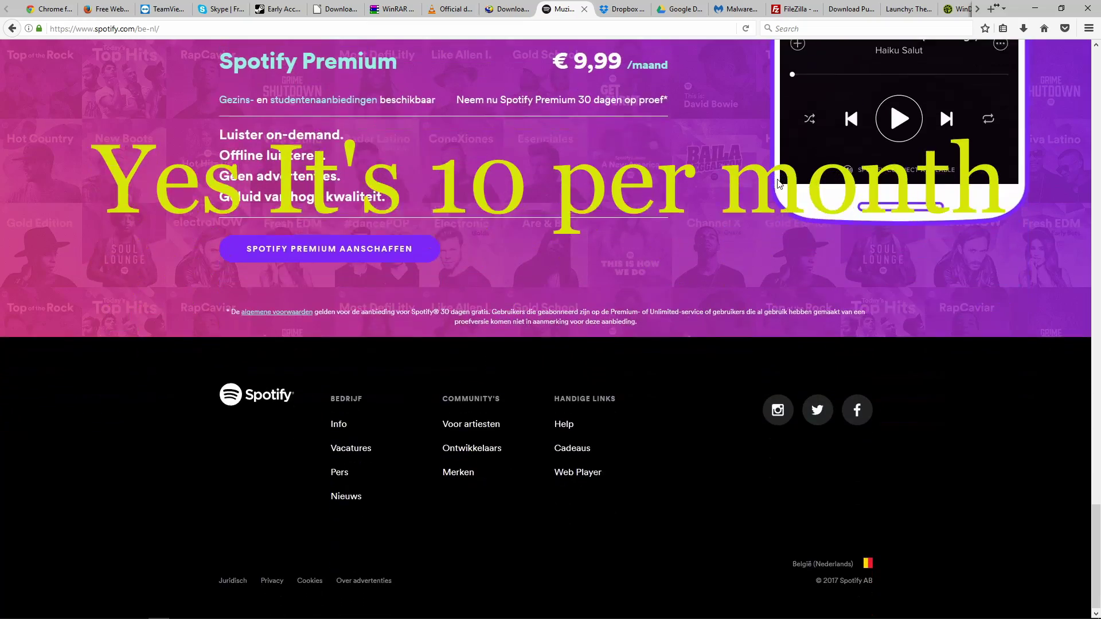
scroll(777, 182, "up", 15)
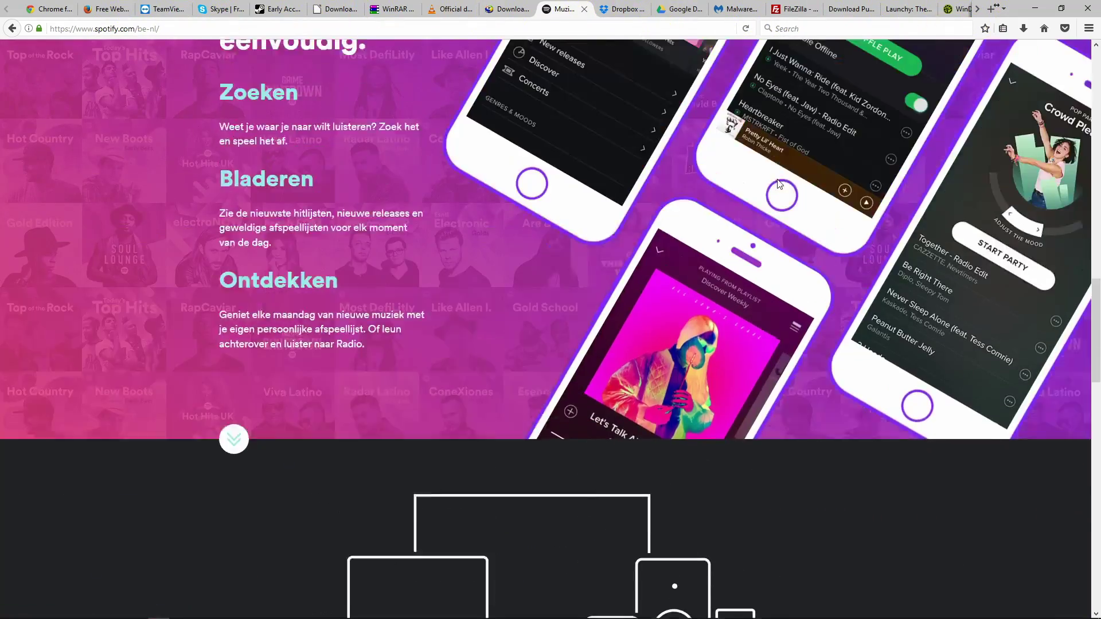
scroll(778, 182, "up", 10)
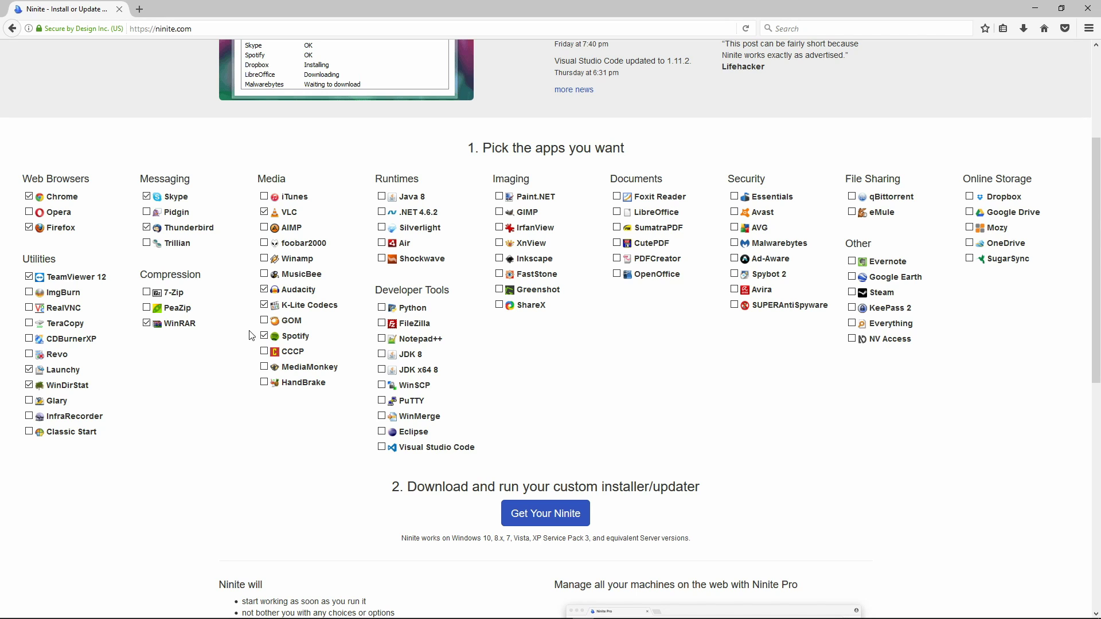
Select all the Runtimes in Ninite's list: Java 8, .NET 4.6.2, Silverlight, Air and Shockwave.
left_click(402, 197)
left_click(383, 228)
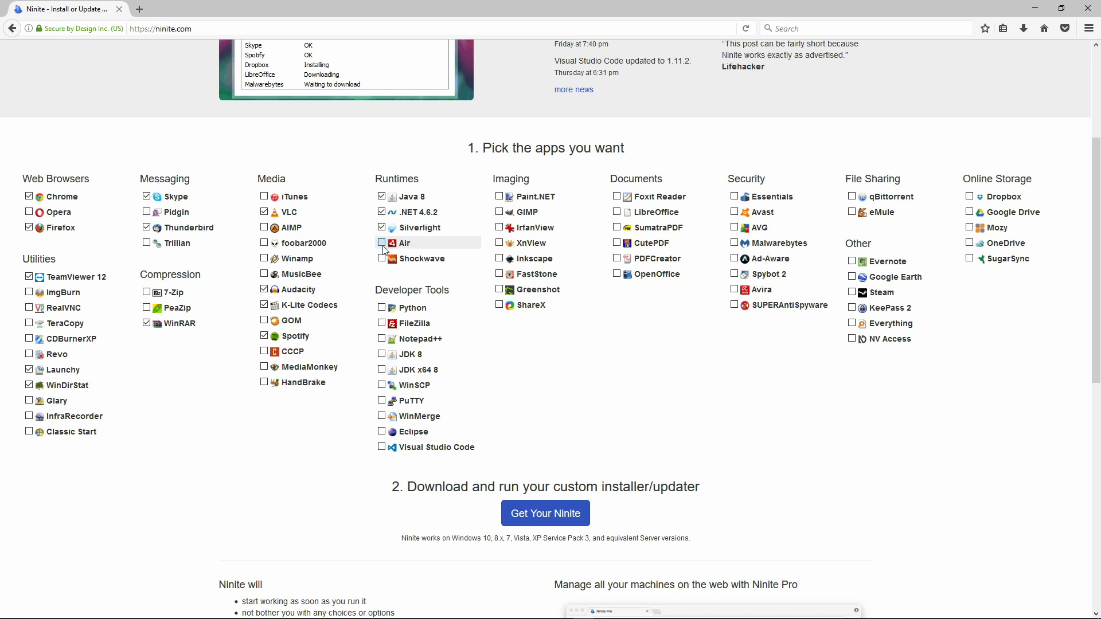
left_click(383, 243)
left_click(382, 258)
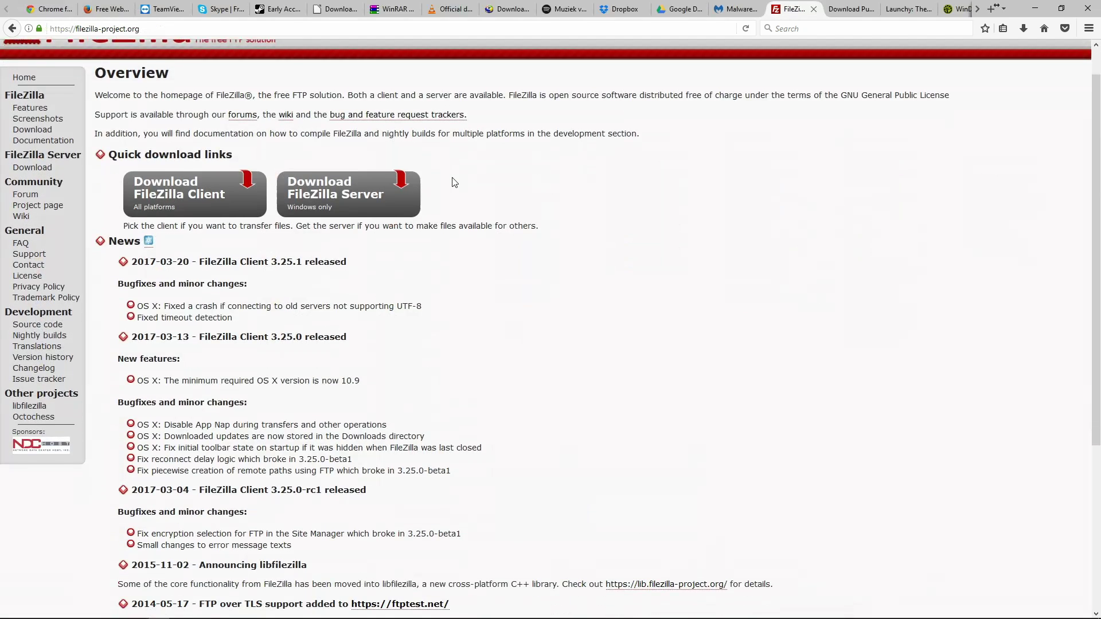
Select FileZilla and PuTTY under Developer Tools and look over their websites.
scroll(454, 179, "down", 5)
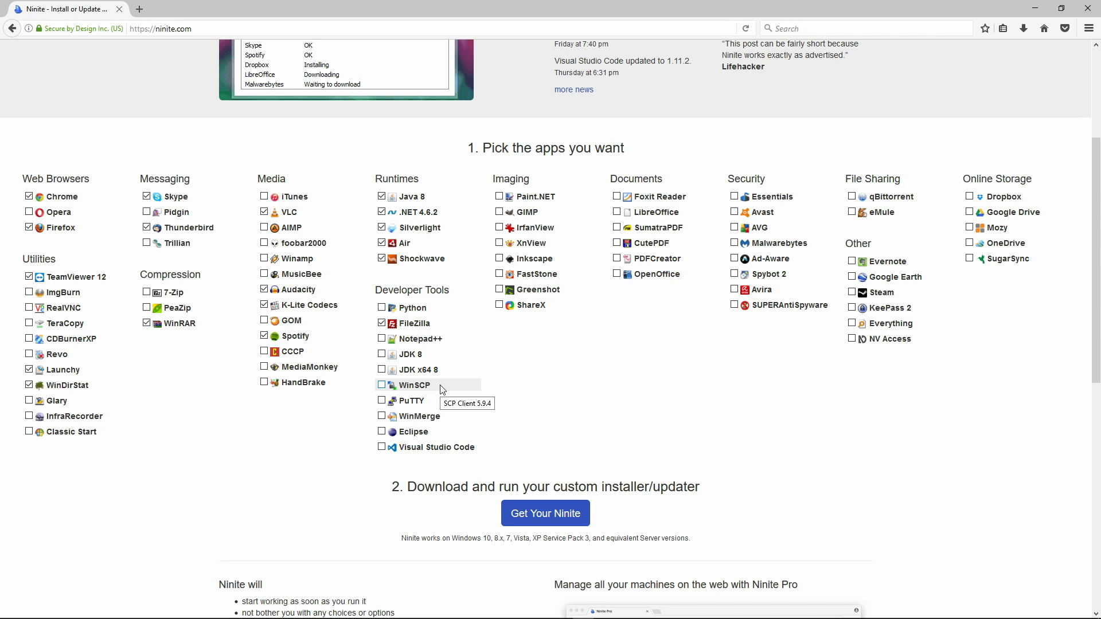
left_click(416, 406)
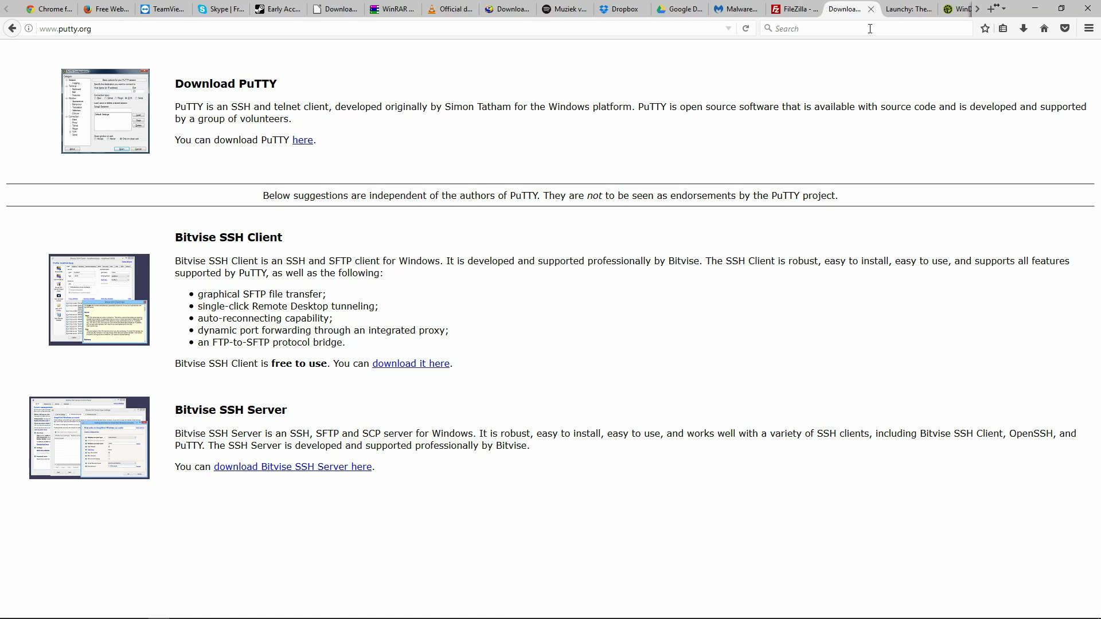
mouse_move(258, 613)
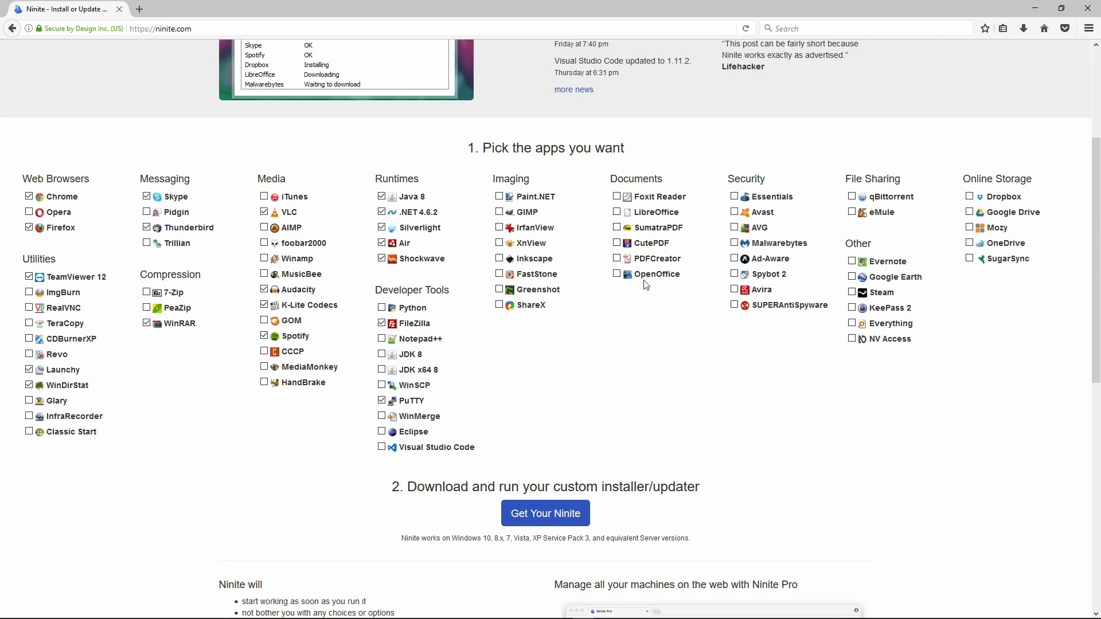
Select LibreOffice under Documents and look through the LibreOffice download page and its available versions.
left_click(615, 213)
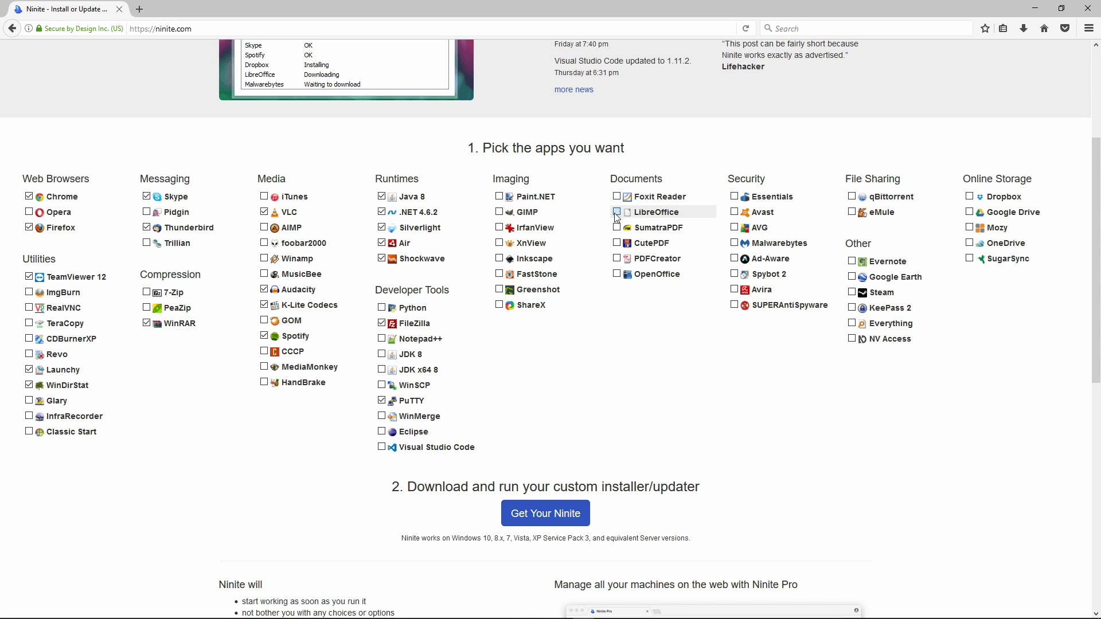
scroll(616, 216, "up", 4)
scroll(614, 217, "down", 5)
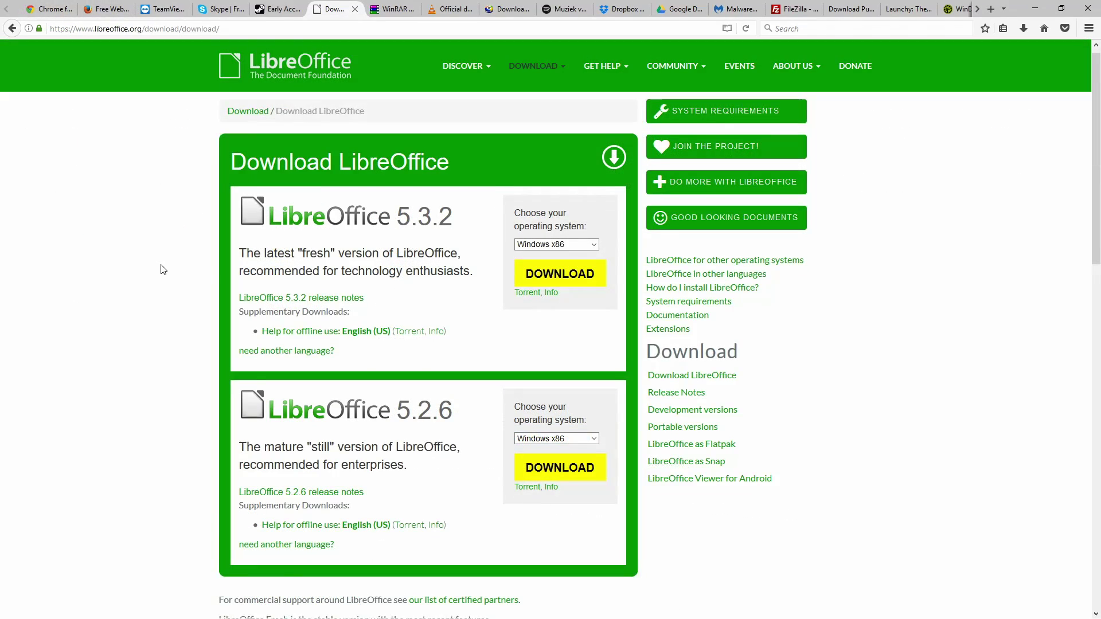
scroll(163, 269, "down", 5)
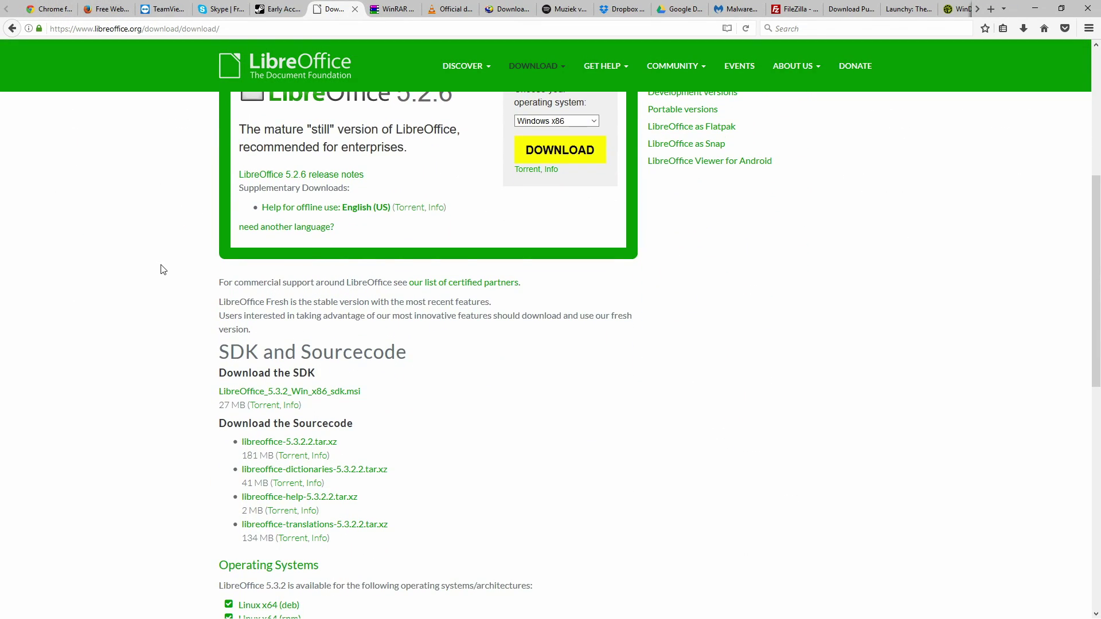
scroll(163, 269, "up", 5)
scroll(174, 259, "down", 12)
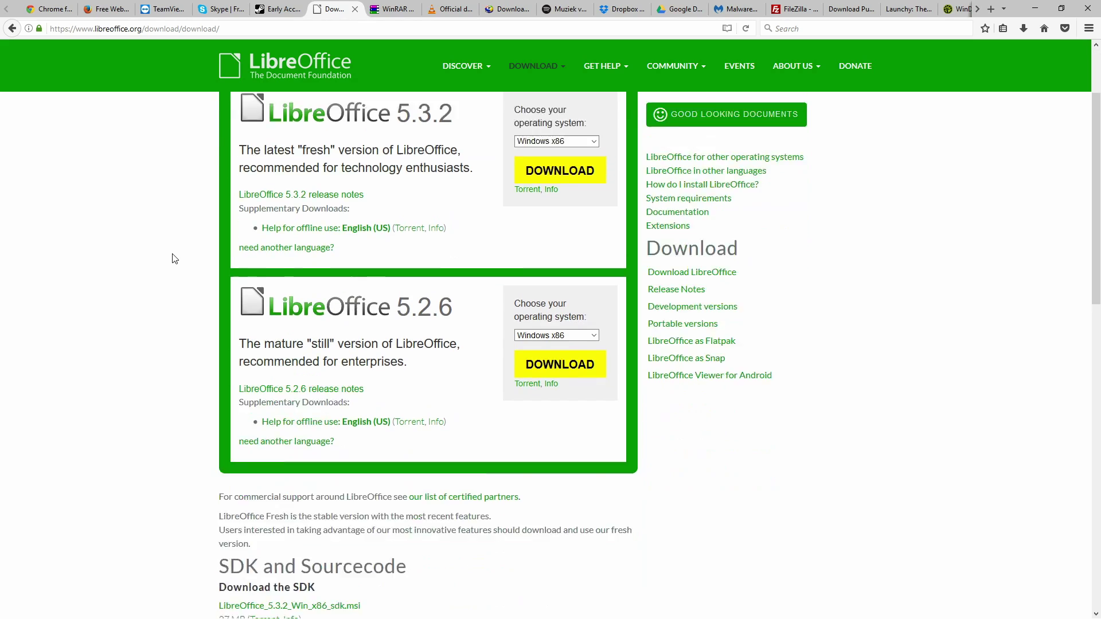
scroll(173, 257, "up", 12)
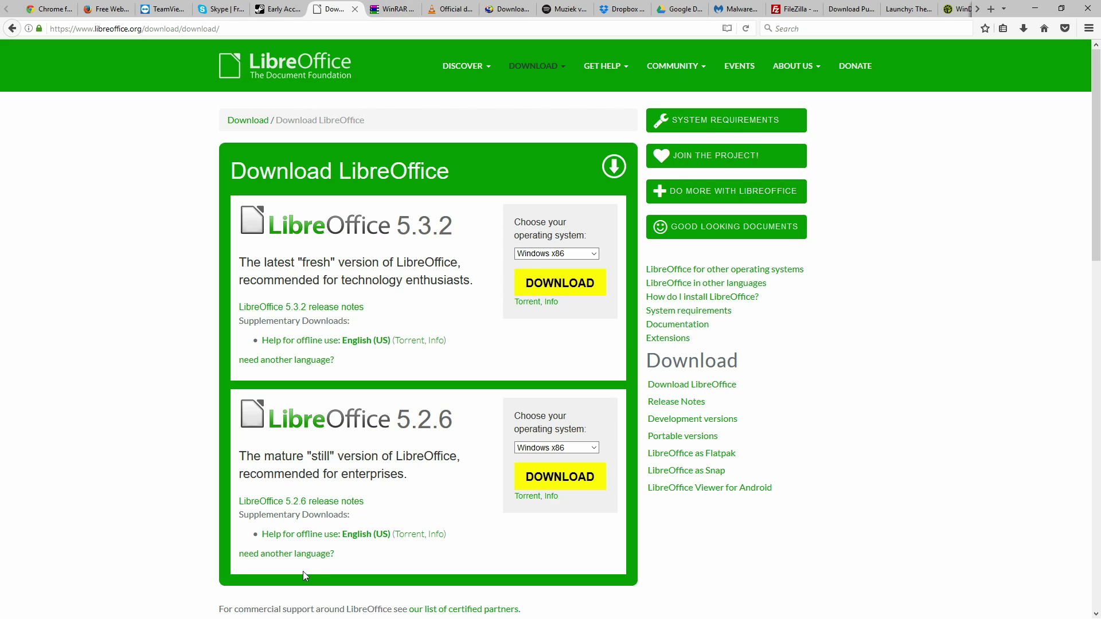
Open LibreOffice Writer through the Windows search and maximize its window with a blank document.
key("super")
type("wr")
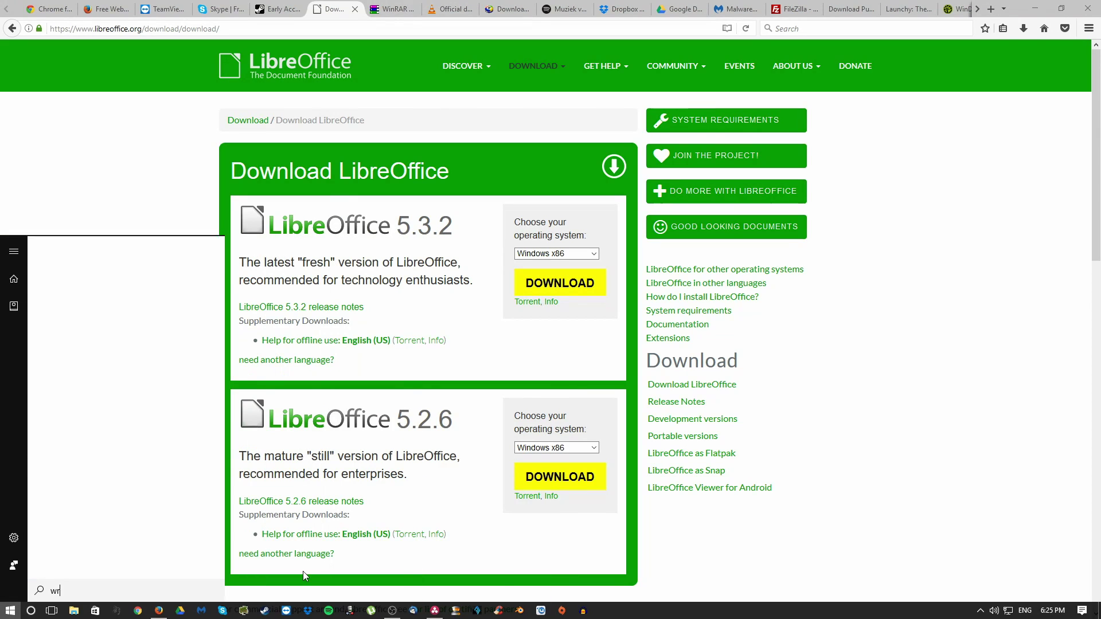
type("iter")
key("Return")
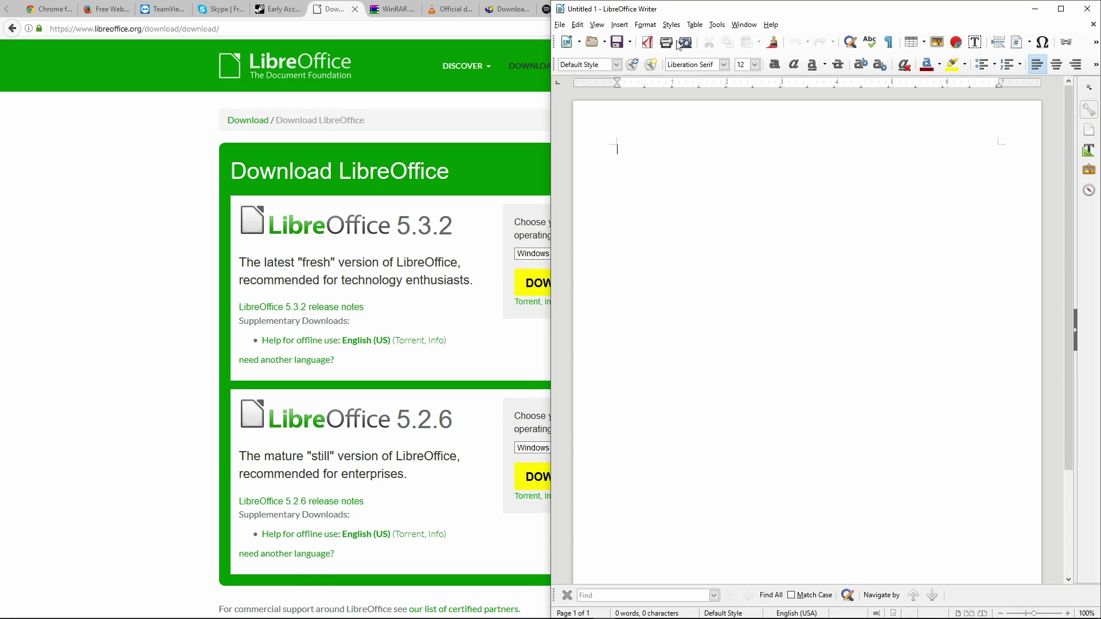
left_click_drag(755, 10, 427, 0)
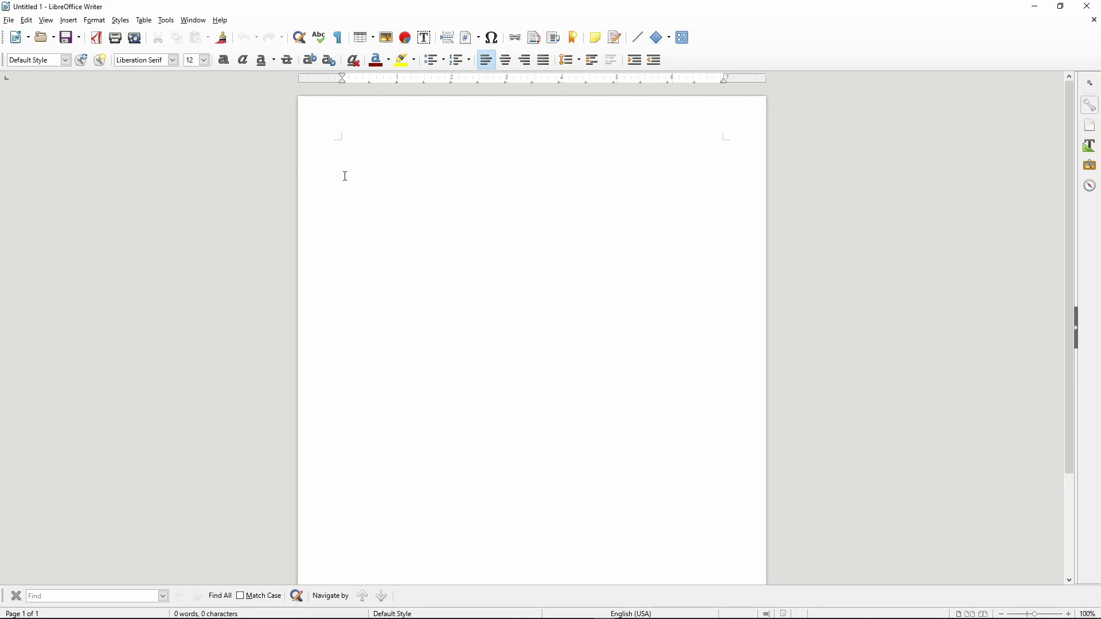
Enter EVHW in the blank Writer document and close Writer without saving.
type("EVHW")
left_click(1087, 7)
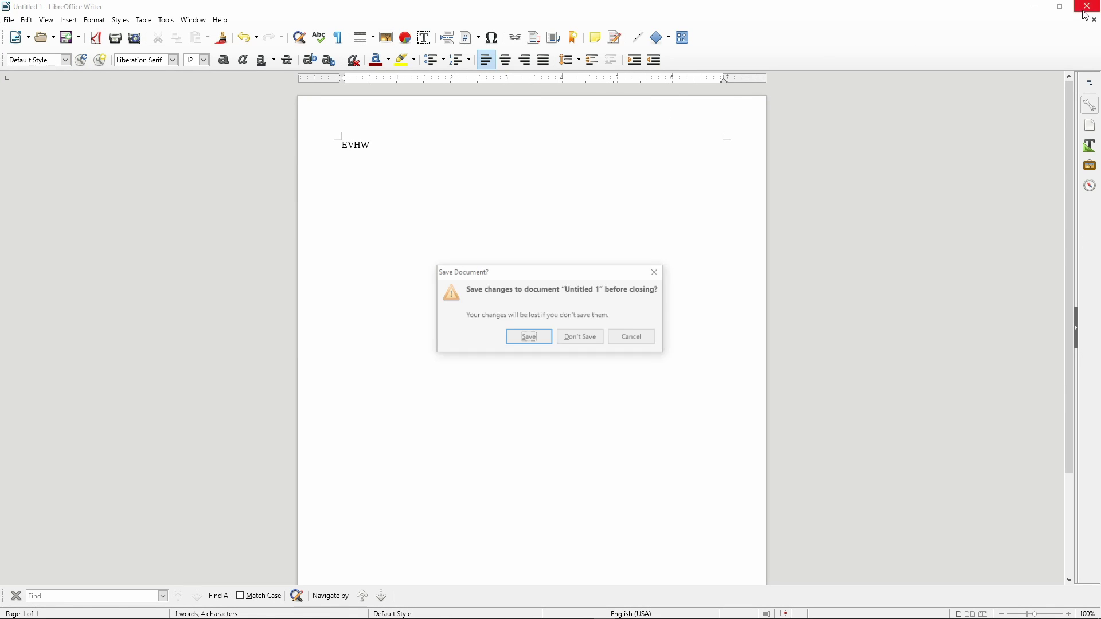
left_click(563, 338)
Search the installed programs for "tea" and open the best match.
key("super")
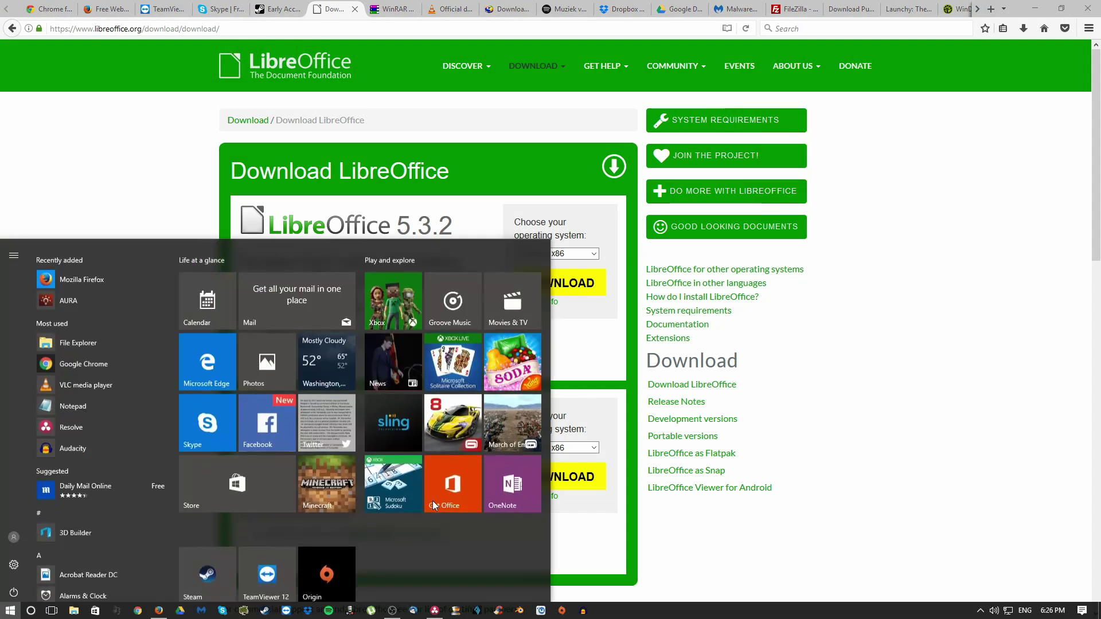
type("tea")
key("Return")
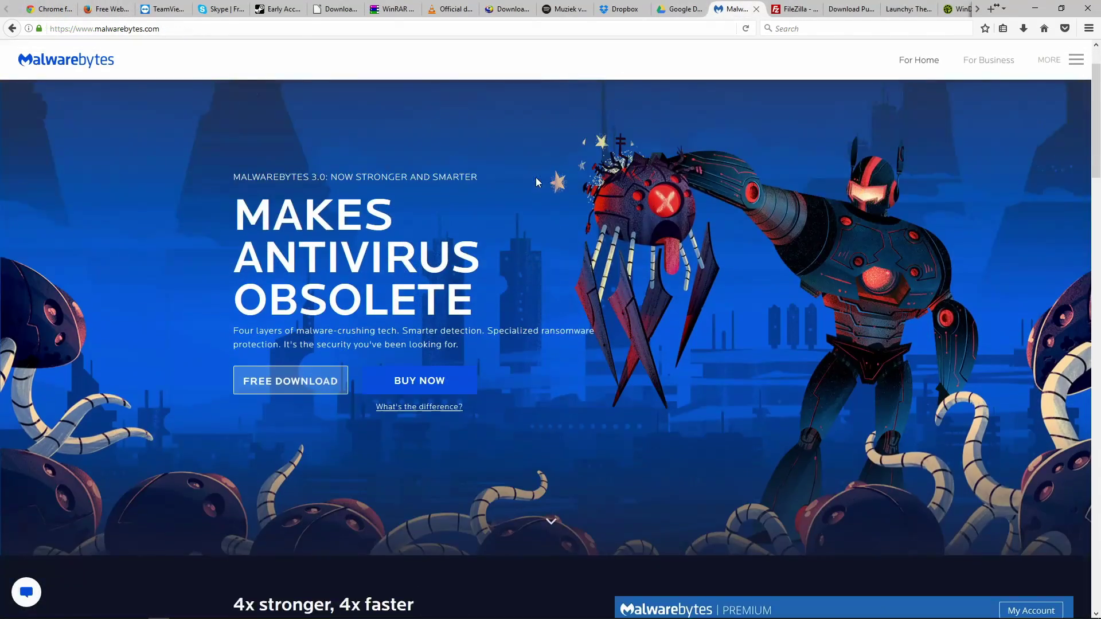
Look through the Malwarebytes website, including its malware-fighting modules and the overview of what it does.
scroll(536, 182, "down", 3)
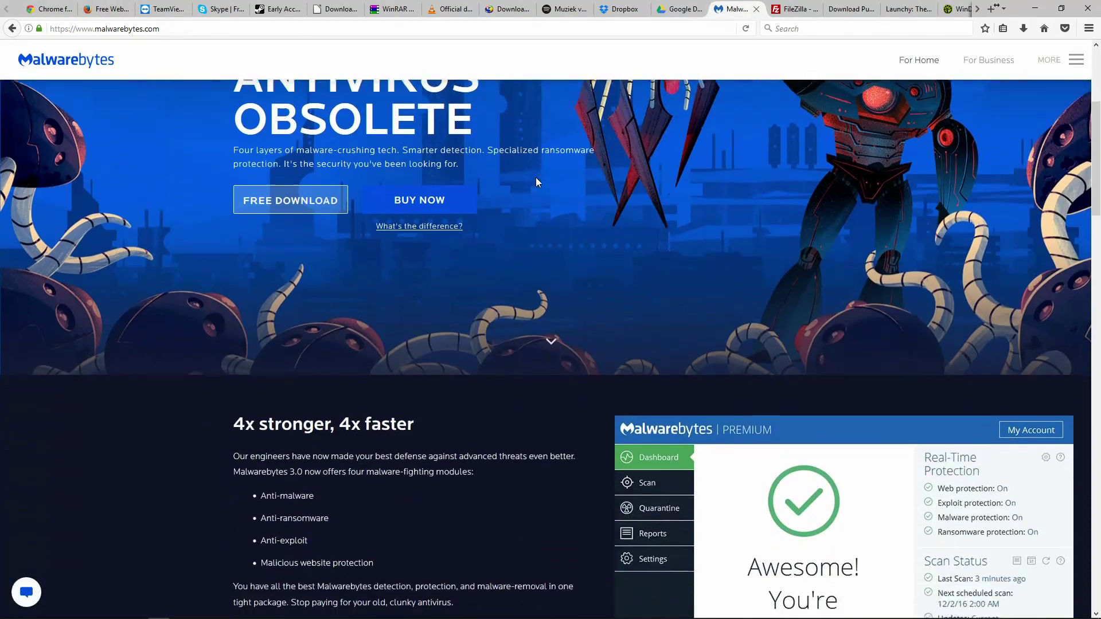
scroll(536, 182, "down", 9)
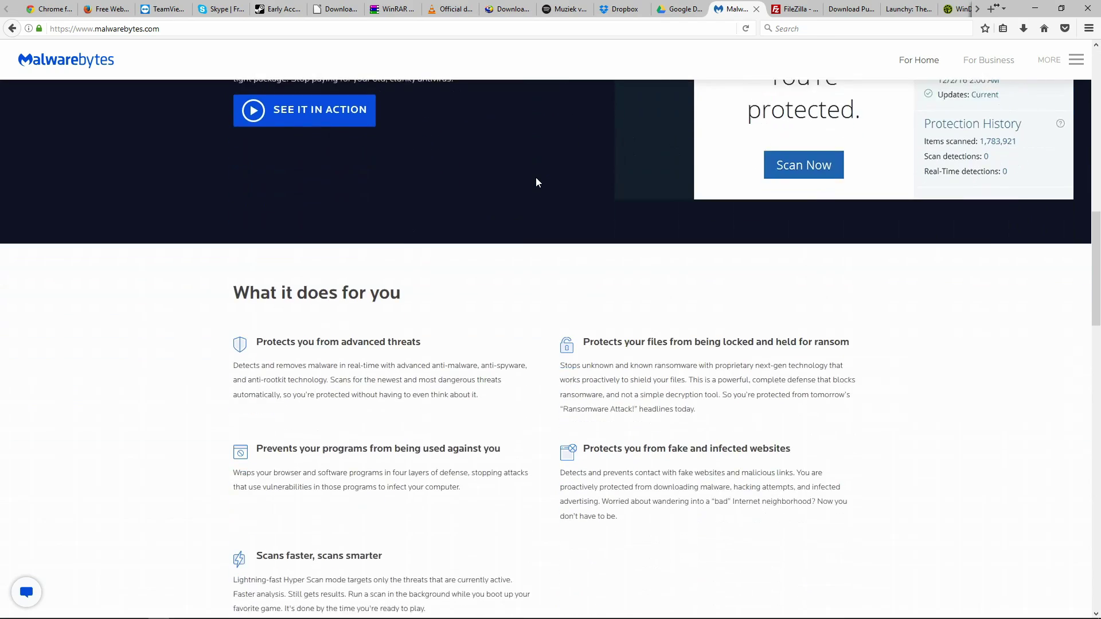
scroll(536, 178, "down", 9)
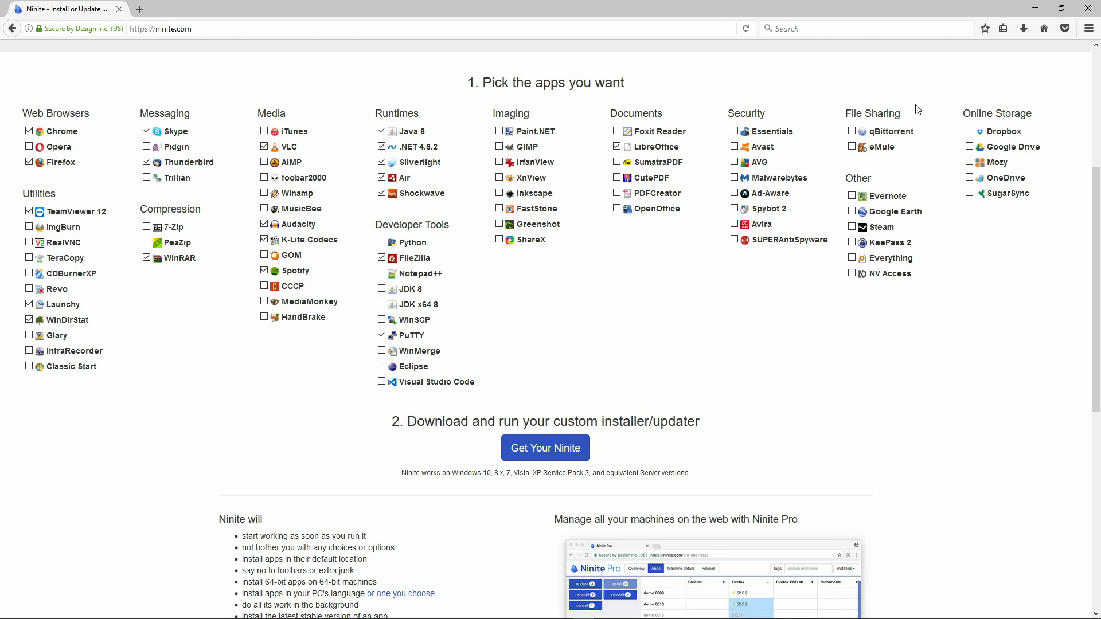
Select Steam under Other in Ninite's list and look through the Steam store, including its Early Access games.
left_click(852, 228)
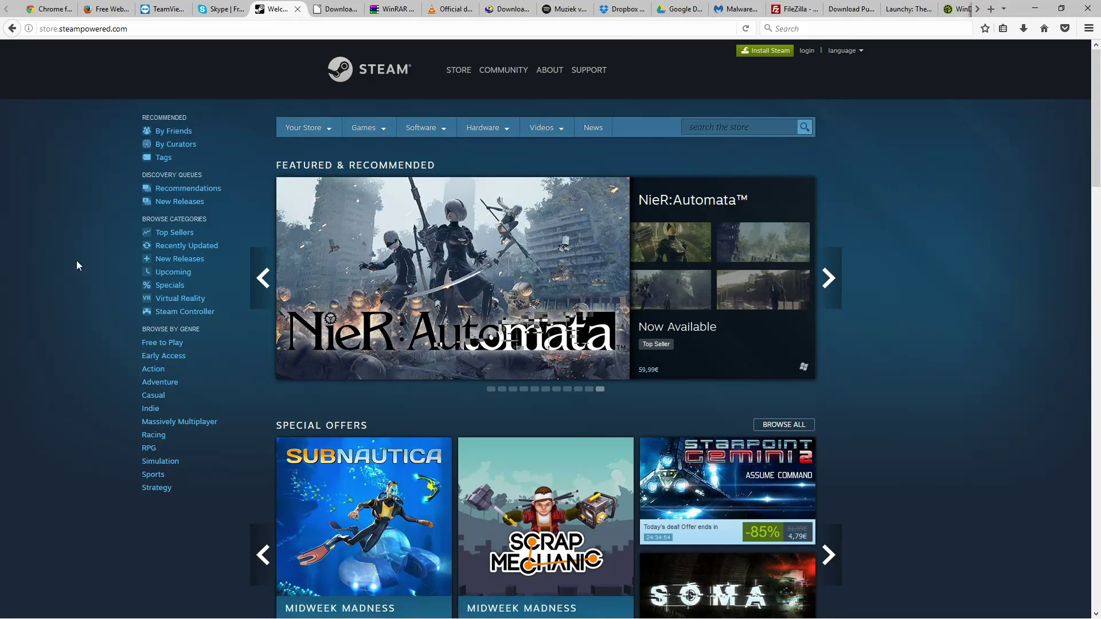
scroll(63, 335, "down", 5)
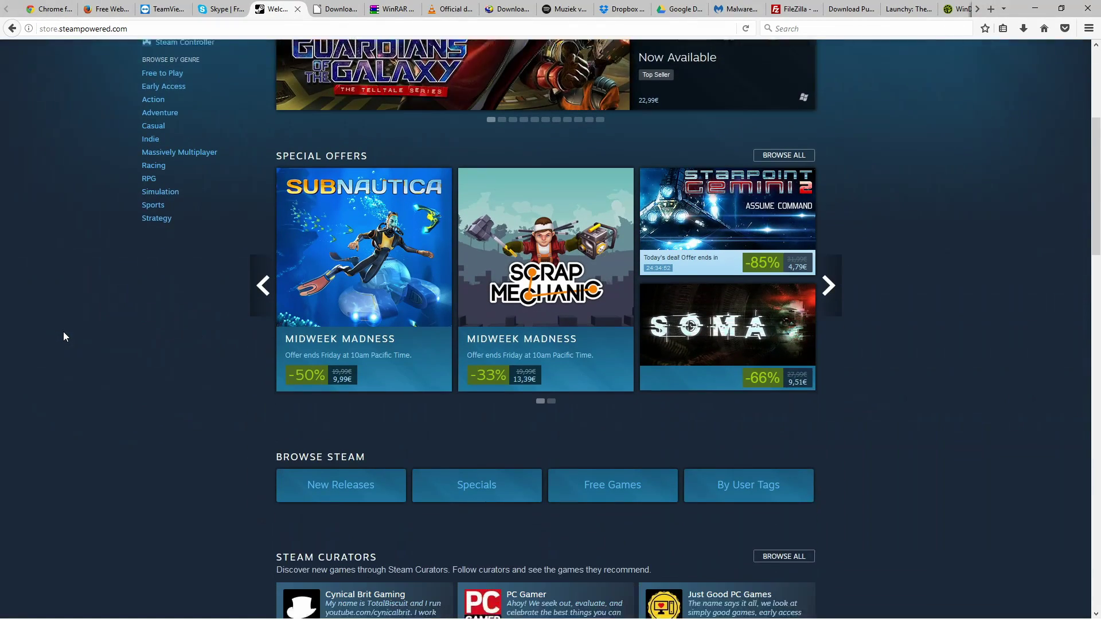
scroll(66, 330, "down", 5)
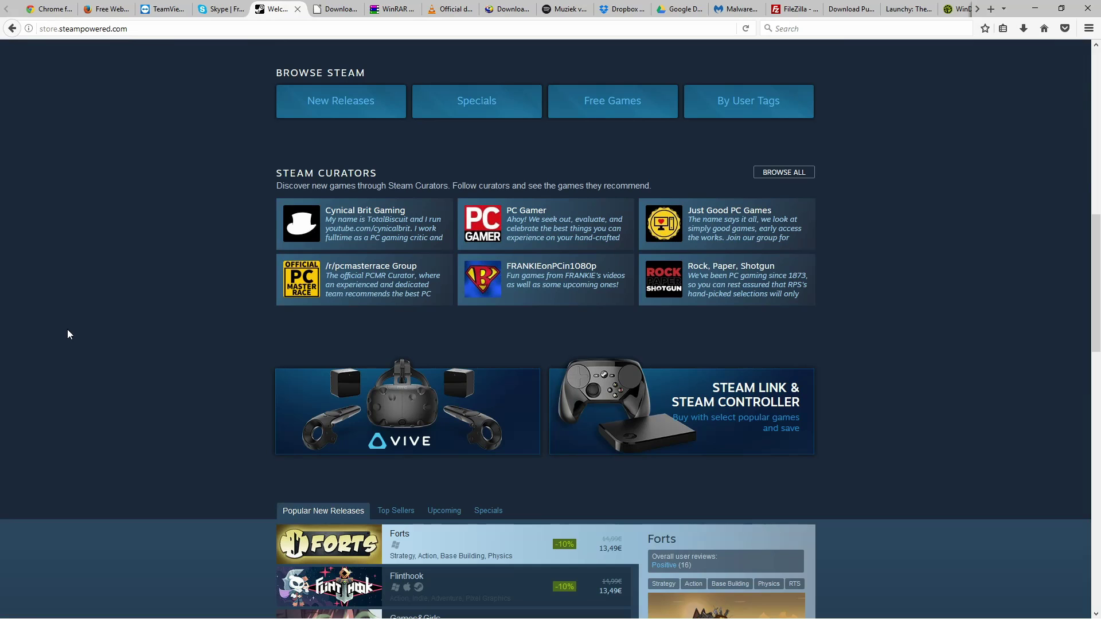
scroll(67, 329, "up", 3)
scroll(68, 329, "up", 8)
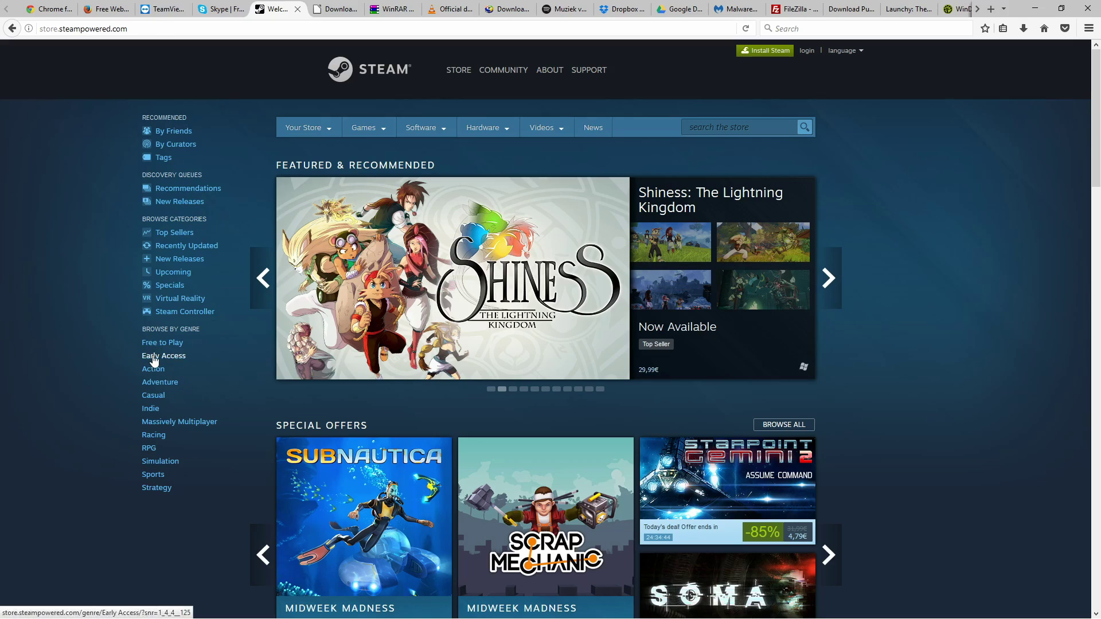
left_click(152, 356)
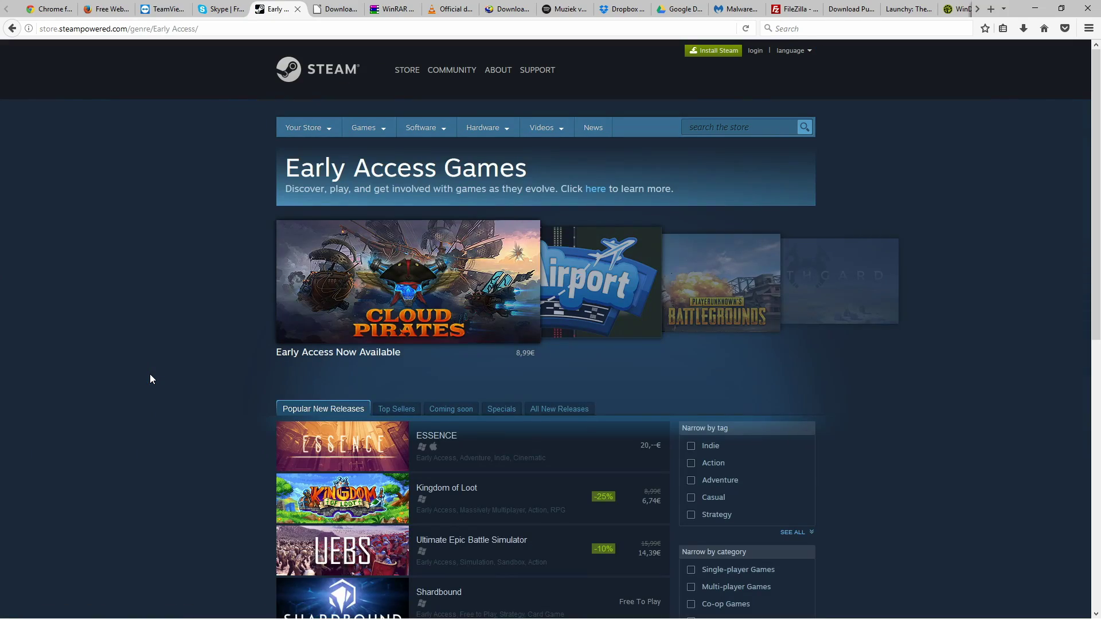
scroll(150, 375, "down", 7)
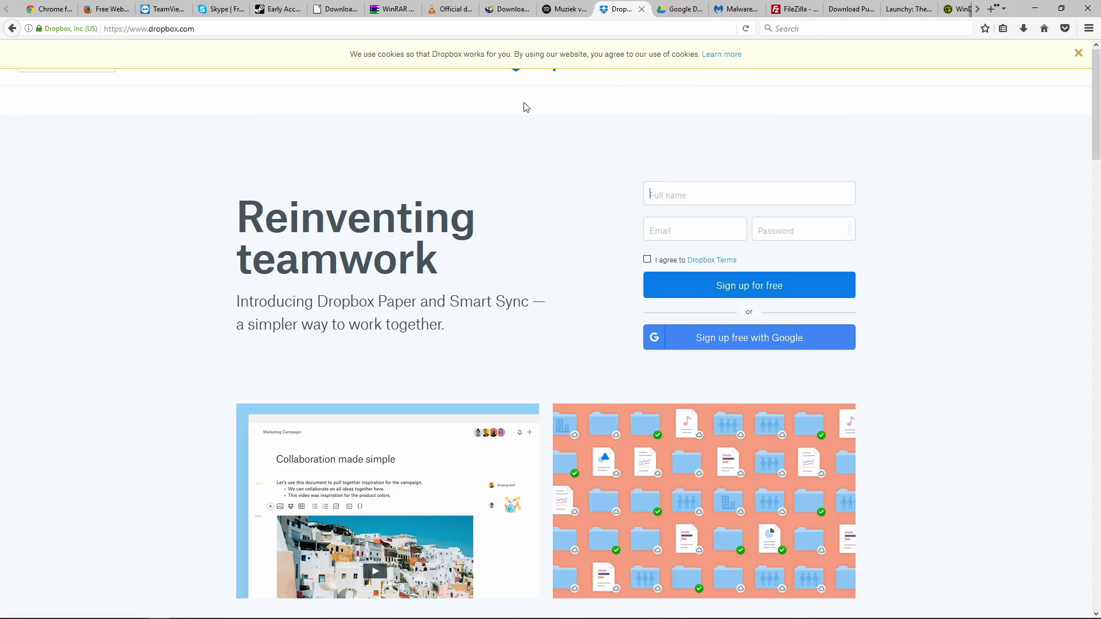
Select Dropbox and Google Drive under Online Storage and look through the feature overviews on their websites.
scroll(526, 107, "down", 8)
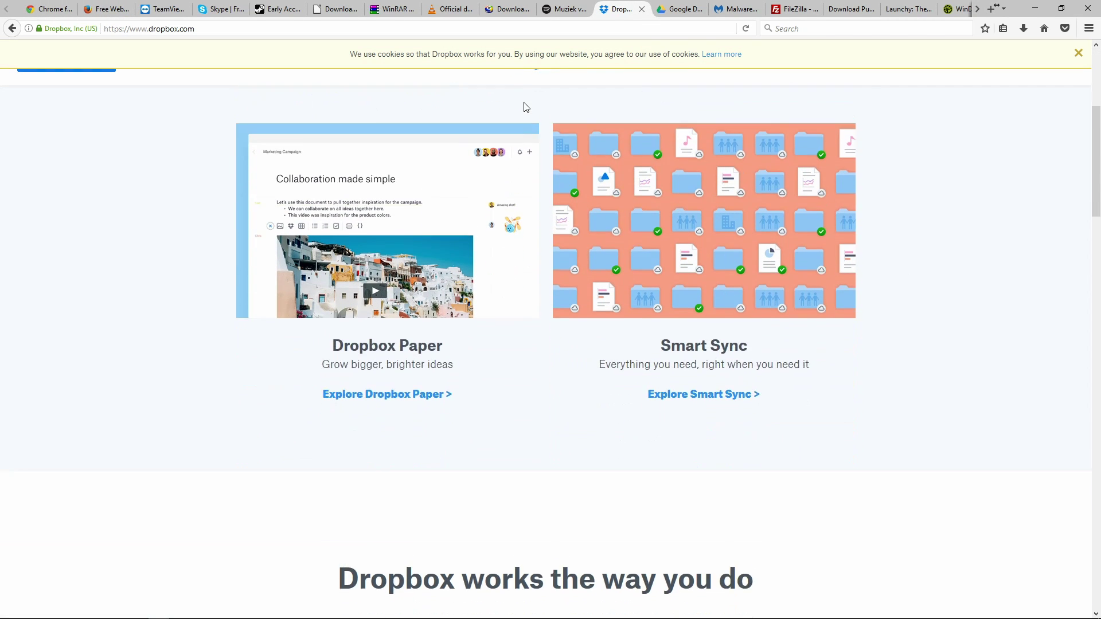
scroll(525, 107, "down", 12)
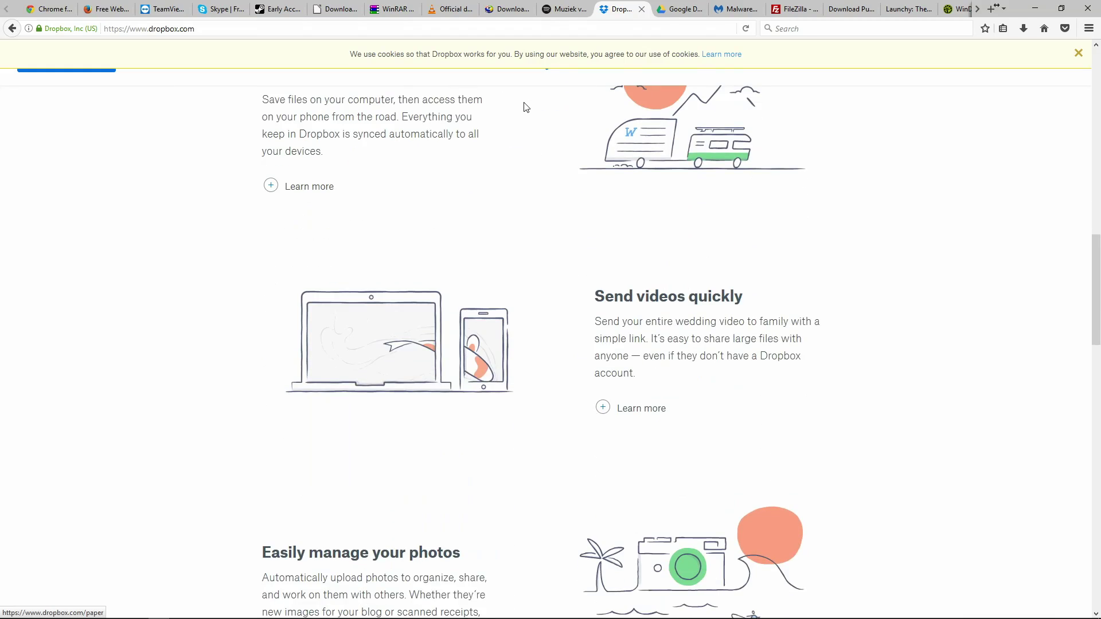
scroll(525, 107, "down", 12)
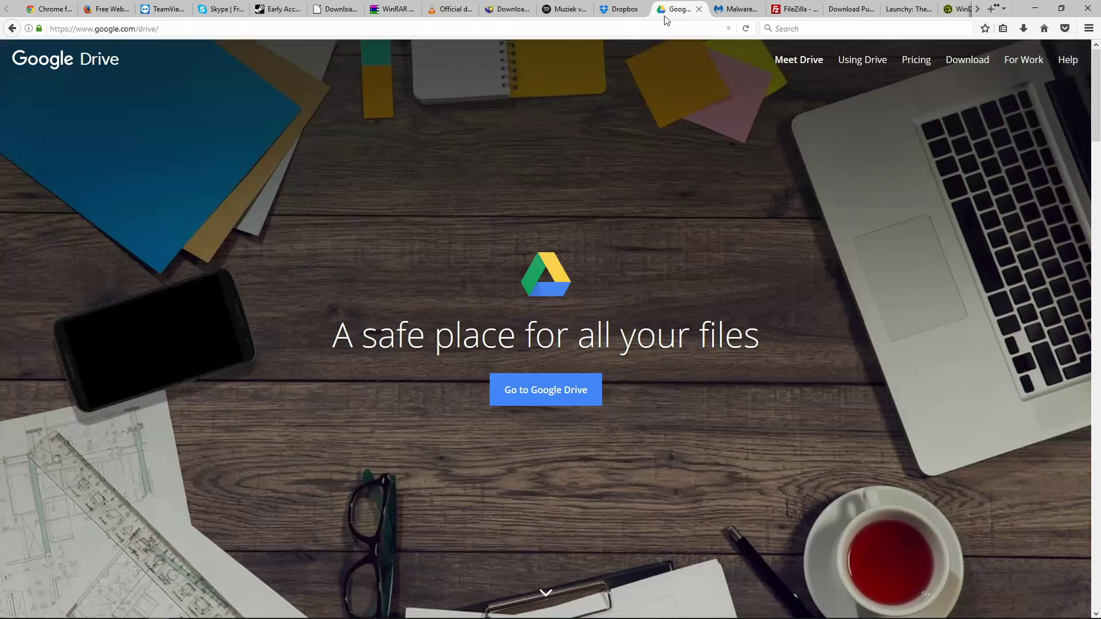
scroll(524, 152, "down", 2)
scroll(524, 154, "down", 13)
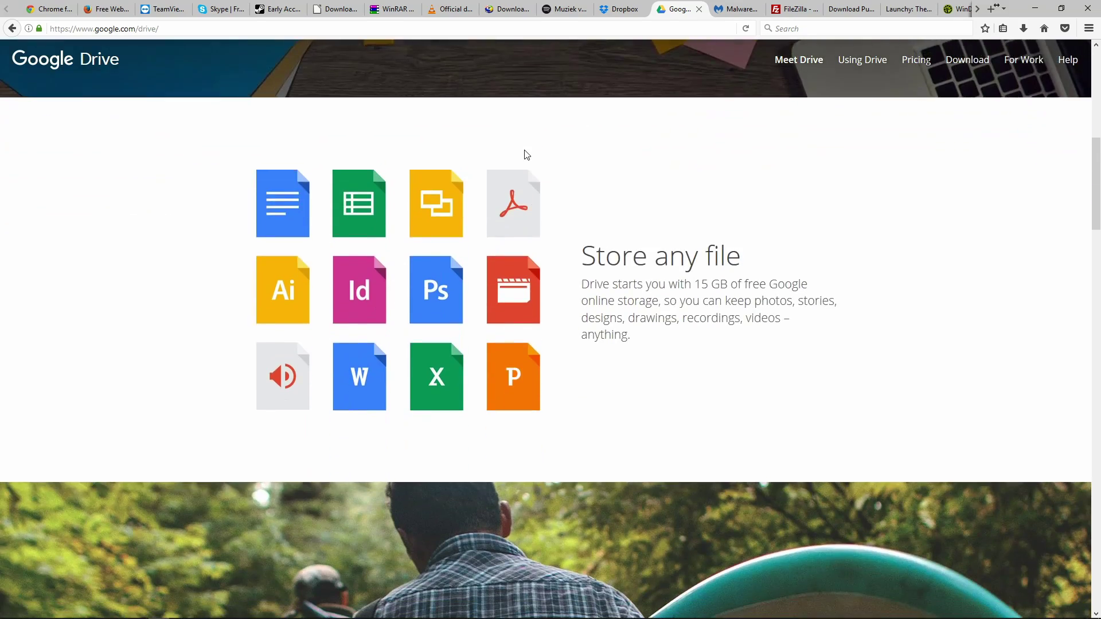
scroll(524, 150, "down", 11)
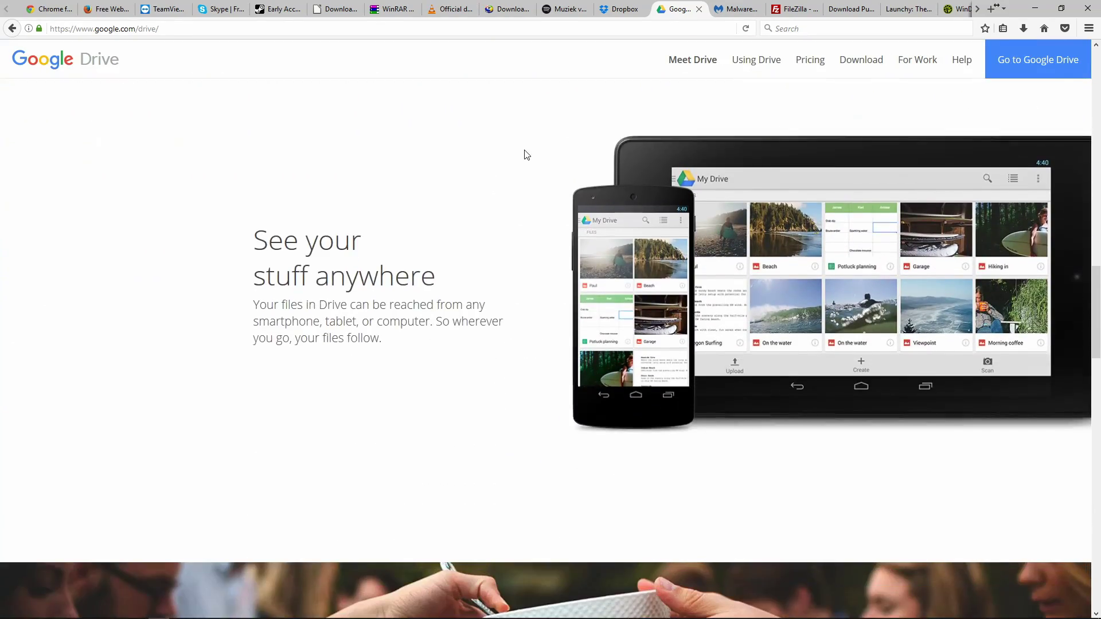
scroll(524, 149, "down", 17)
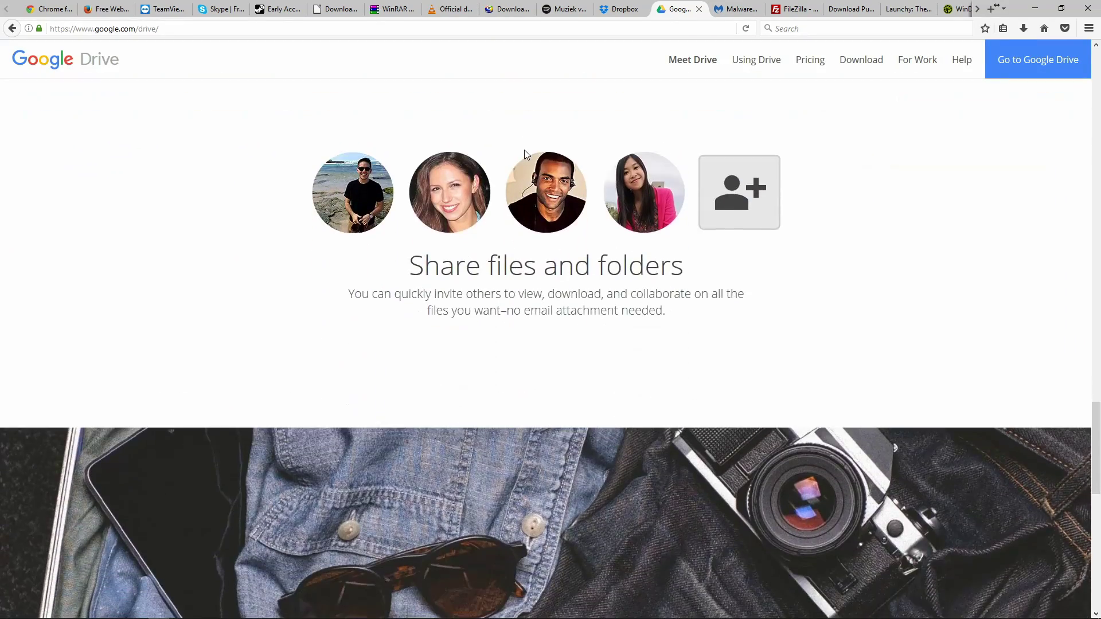
scroll(524, 149, "down", 3)
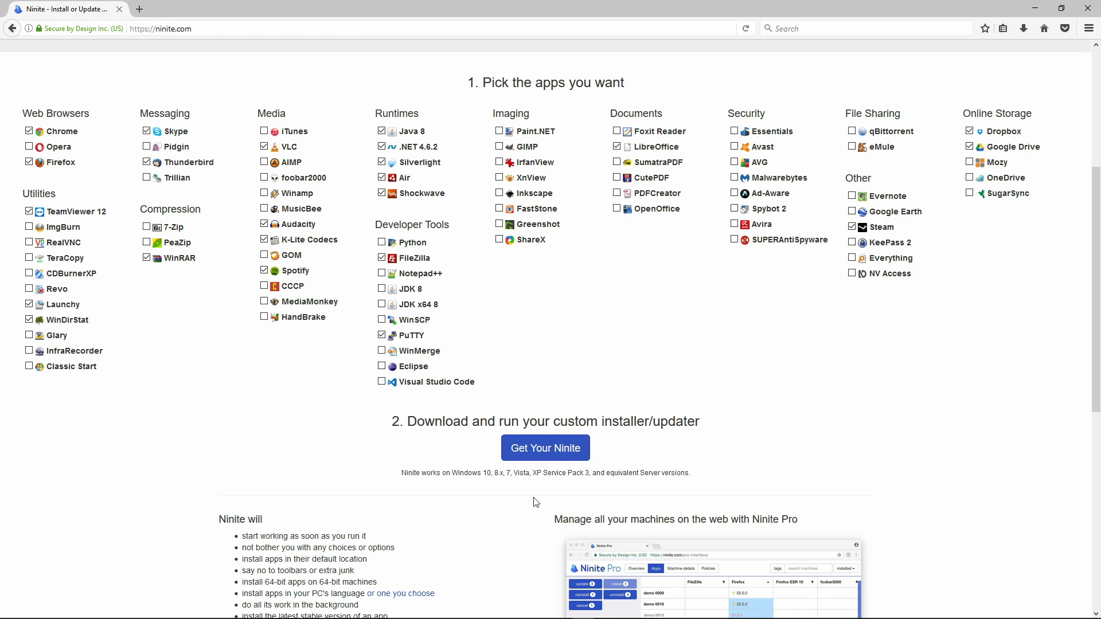
Download the custom Ninite installer for all the selected apps.
left_click(545, 450)
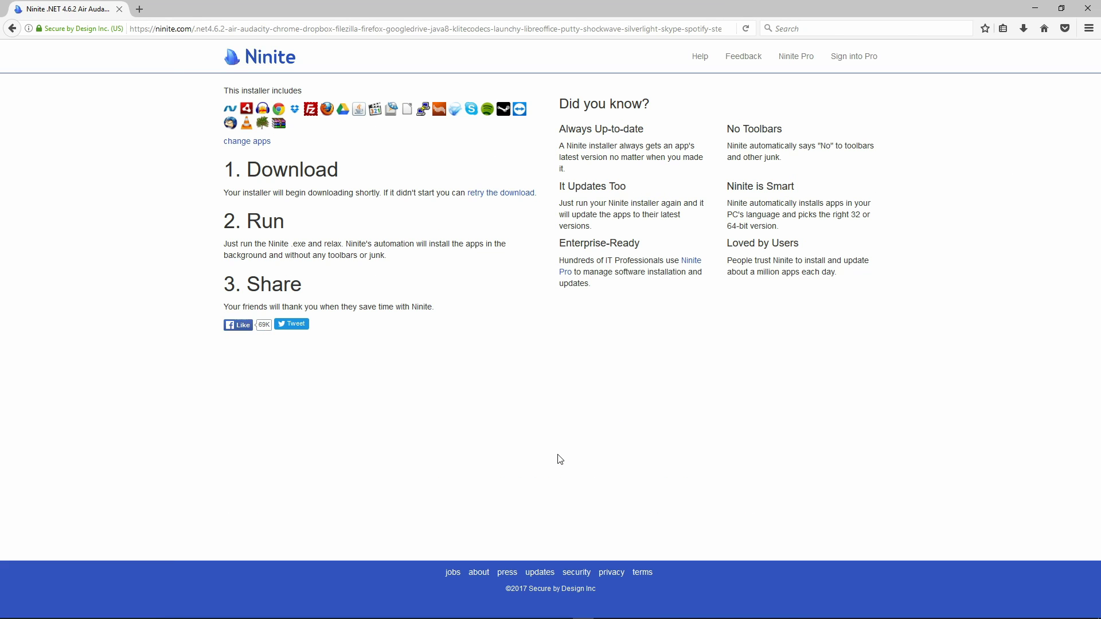